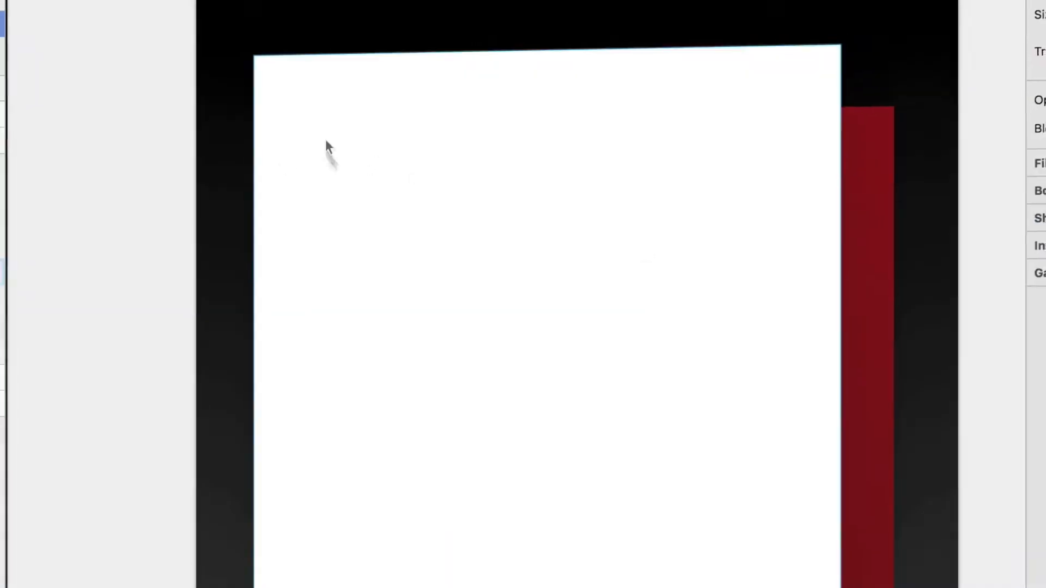
Step: Add MONTH and WEEK text labels to the white stats card and draw a small circular marker on the red curve
{"action": "left_click_drag", "start_coordinate": [326, 146], "coordinate": [594, 148]}
{"action": "type", "text": "MONTH"}
{"action": "left_click_drag", "start_coordinate": [389, 126], "coordinate": [590, 122]}
{"action": "double_click", "coordinate": [588, 169]}
{"action": "type", "text": "WEEK"}
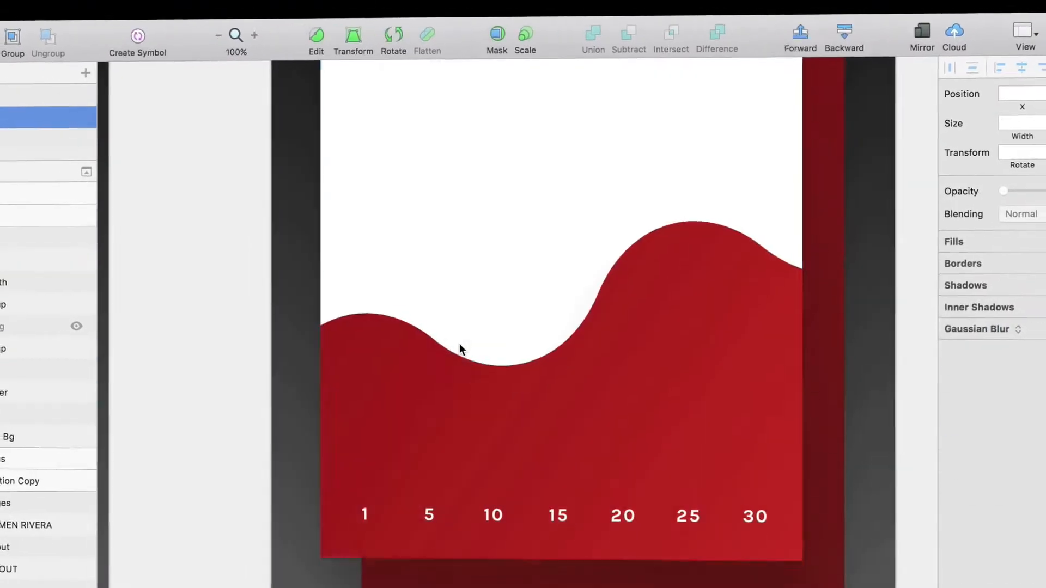
{"action": "left_click_drag", "start_coordinate": [453, 343], "coordinate": [466, 357]}
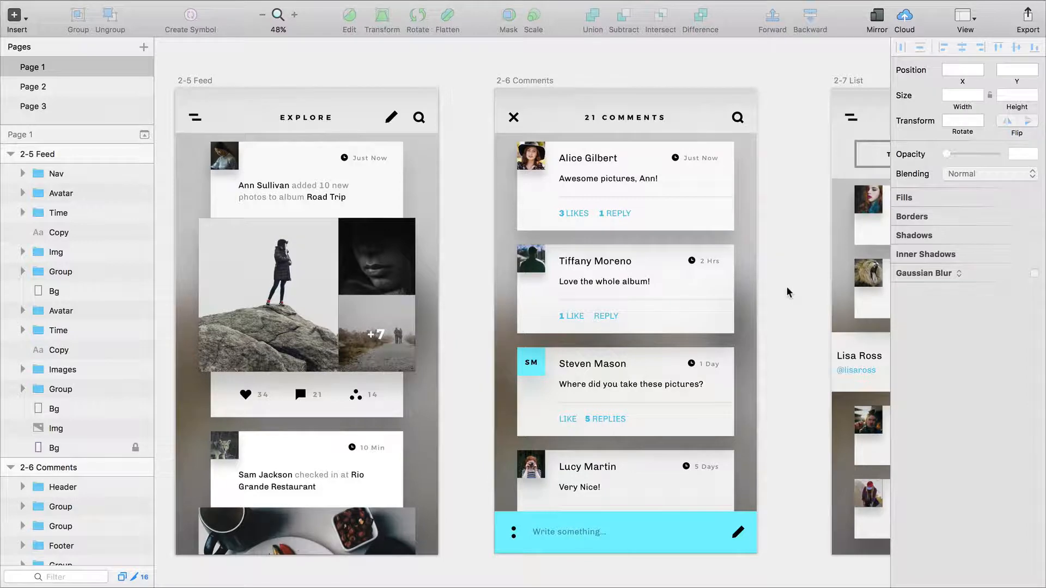
Step: Fit all artboards in the view and zoom in on the first comment card in 2-6 Comments
{"action": "key", "text": "super+1"}
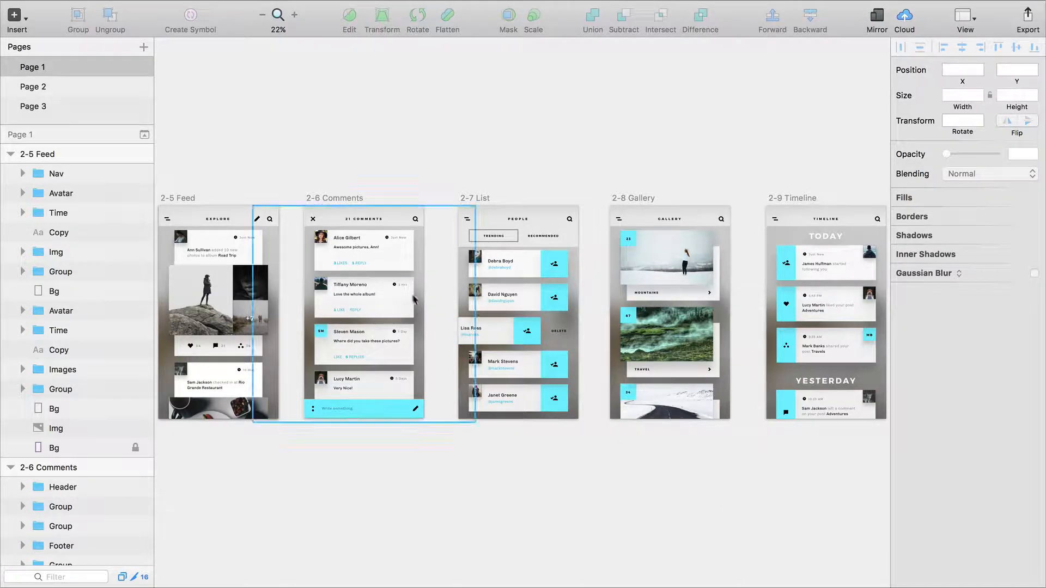
{"action": "left_click", "coordinate": [391, 264]}
{"action": "key", "text": "super+2"}
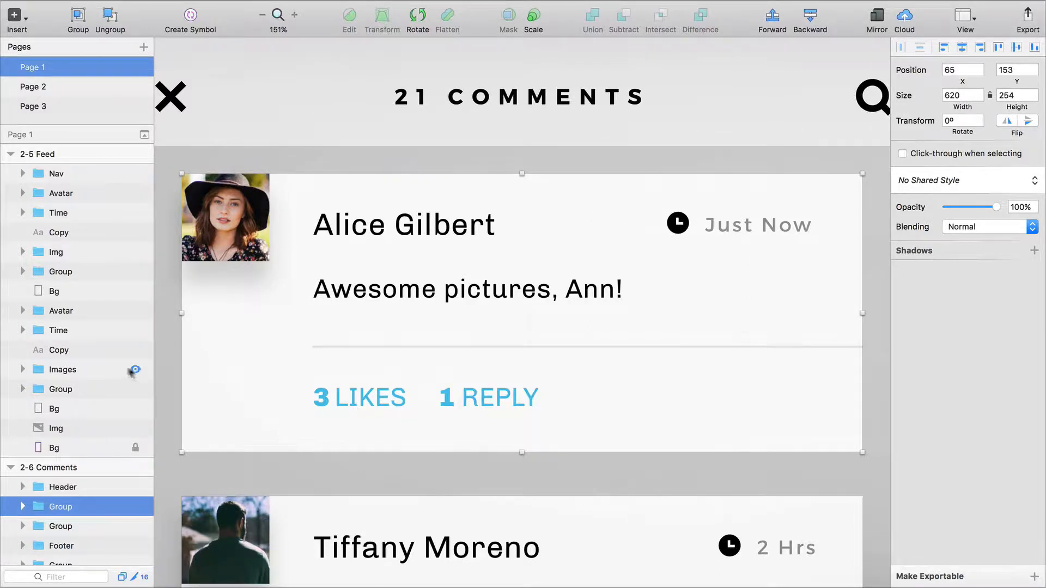
Step: Zoom in on the second Copy text layer of 2-5 Feed and return the canvas to 100%
{"action": "left_click", "coordinate": [74, 350]}
{"action": "key", "text": "super+2"}
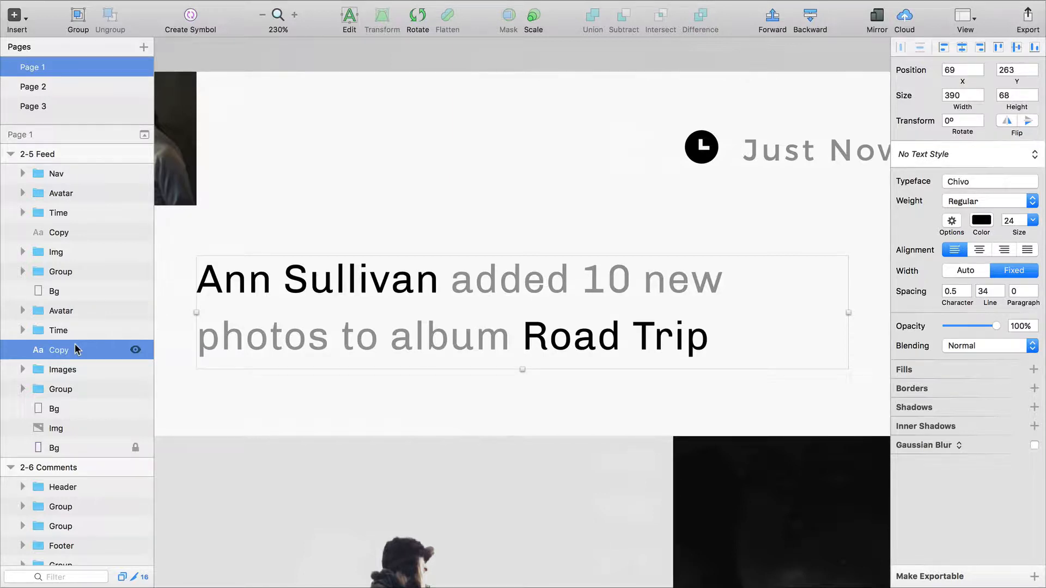
{"action": "key", "text": "super+0"}
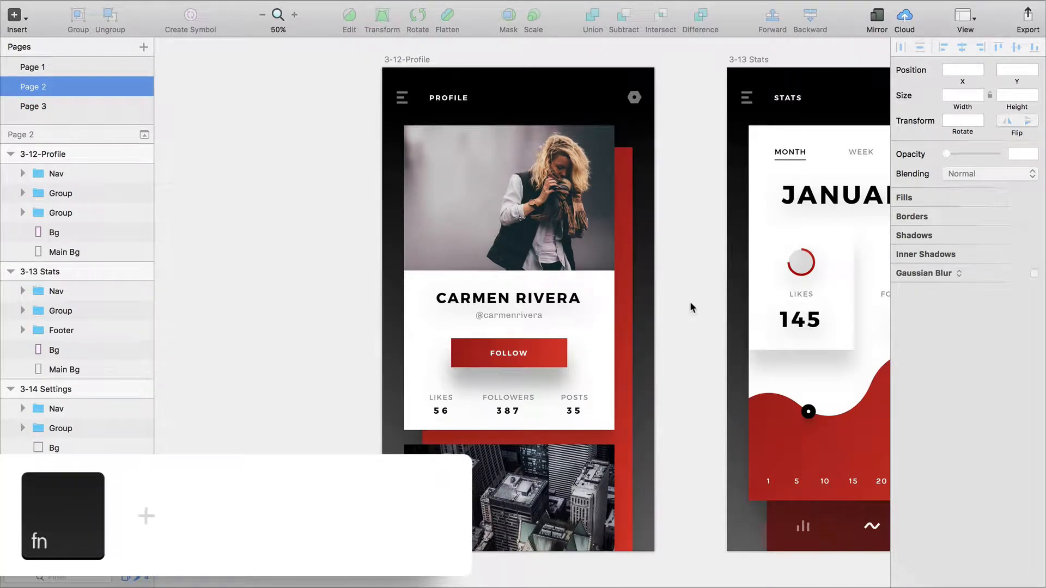
Step: Page through the Page 2 artboards from 3-12-Profile to 3-14 Settings and back
{"action": "key", "text": "End"}
{"action": "key", "text": "End"}
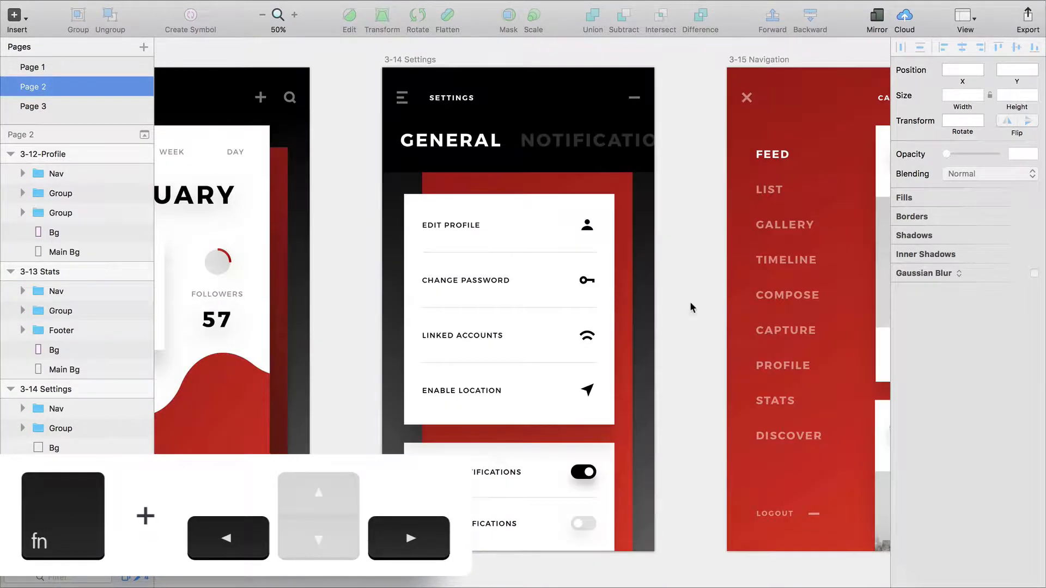
{"action": "key", "text": "Home"}
{"action": "key", "text": "Home"}
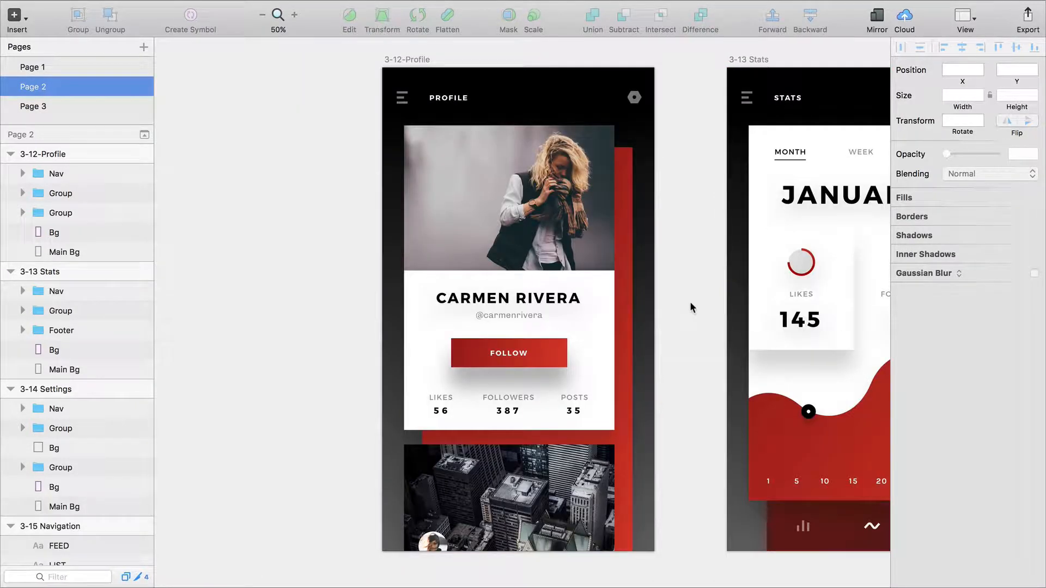
Step: Set the zoom to 100% and page through the artboards to the settings card and back through 3-13 Stats
{"action": "key", "text": "super+0"}
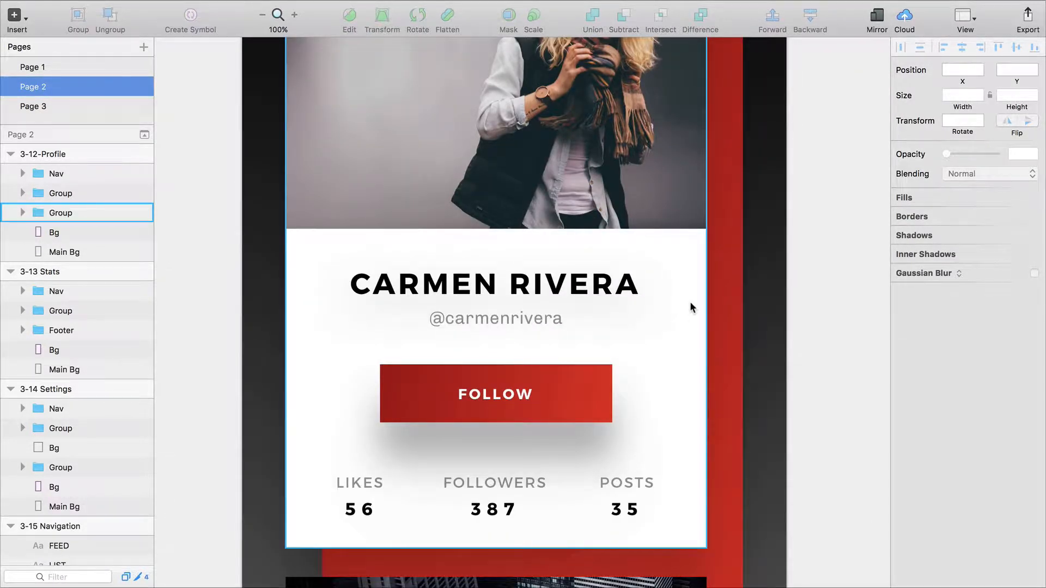
{"action": "key", "text": "End"}
{"action": "key", "text": "End"}
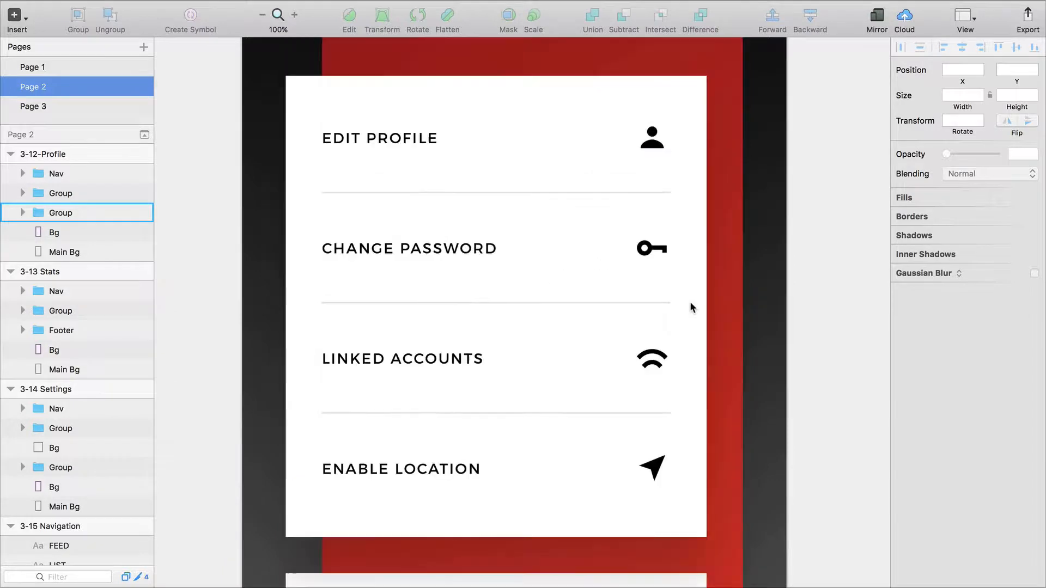
{"action": "scroll", "coordinate": [690, 302], "scroll_direction": "up", "scroll_amount": 6}
{"action": "key", "text": "Home"}
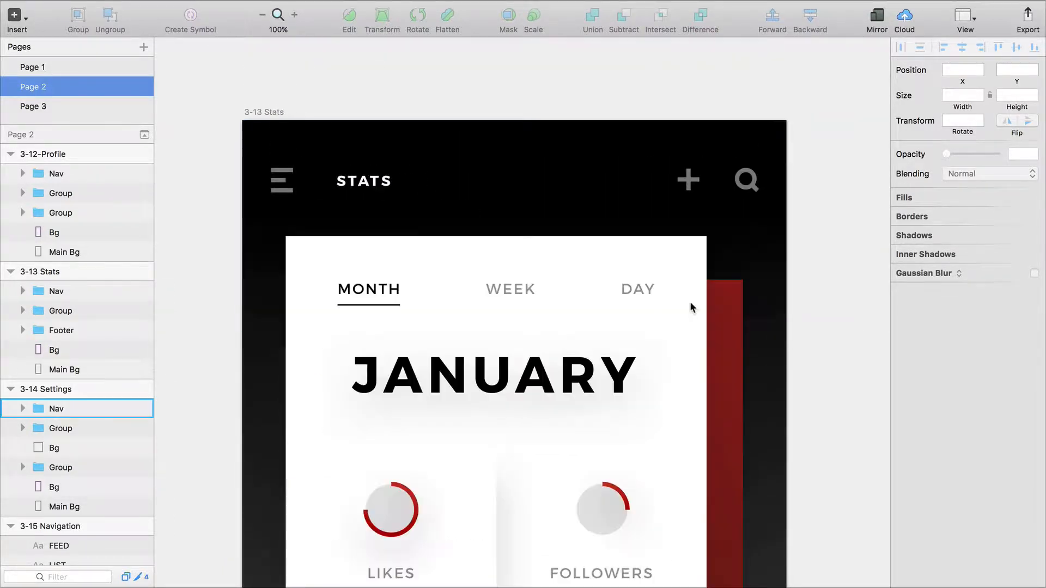
{"action": "key", "text": "Home"}
{"action": "key", "text": "Home"}
{"action": "key", "text": "Home"}
{"action": "key", "text": "Home"}
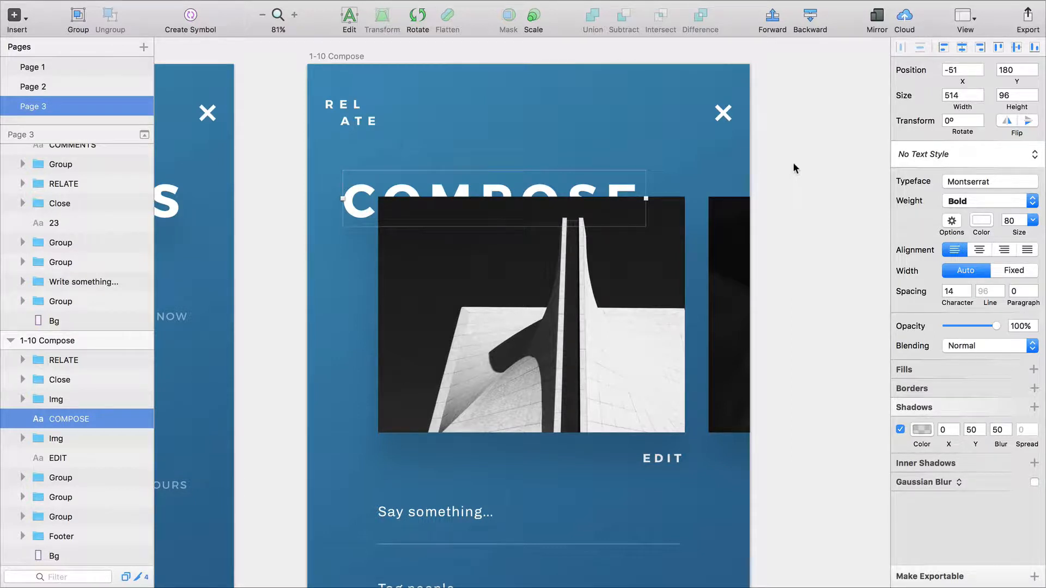
Step: Alternate the COMPOSE text between the front and back of the 1-10 Compose artboard, leaving it in front
{"action": "key", "text": "ctrl+alt"}
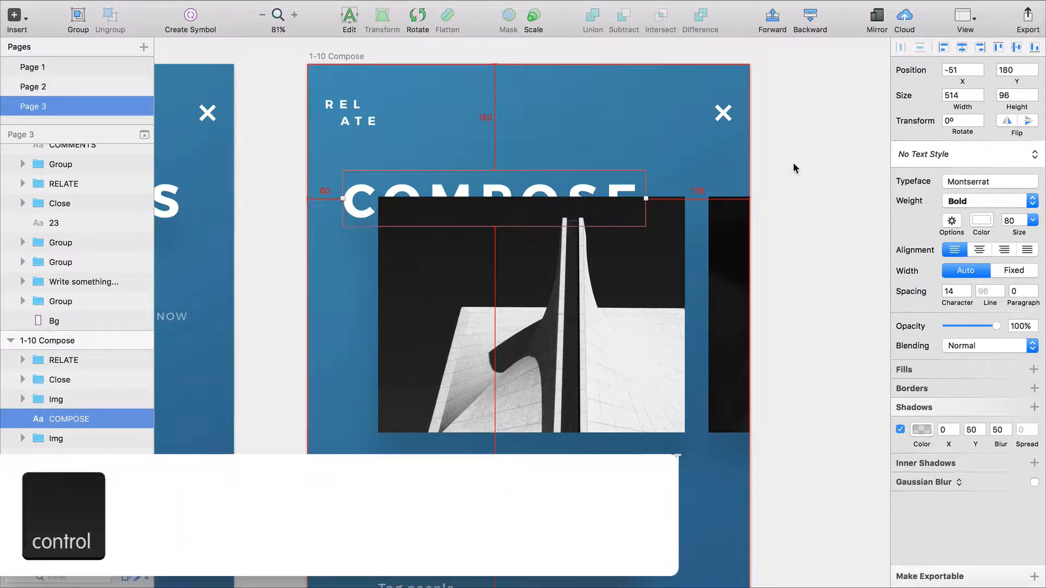
{"action": "key", "text": "ctrl+alt+super+Up"}
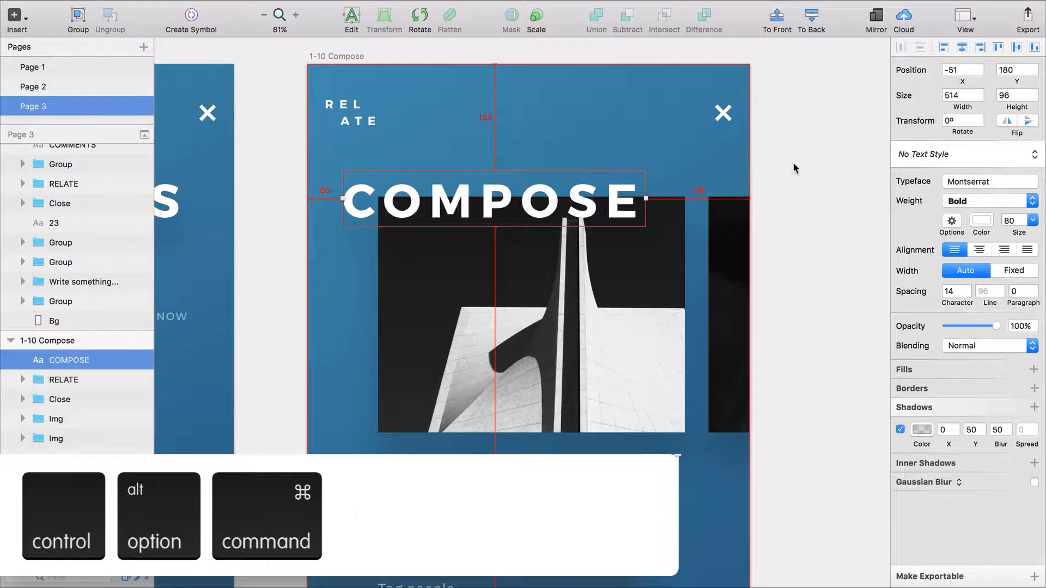
{"action": "key", "text": "ctrl+alt+super+Down"}
{"action": "key", "text": "ctrl+alt+super+Up"}
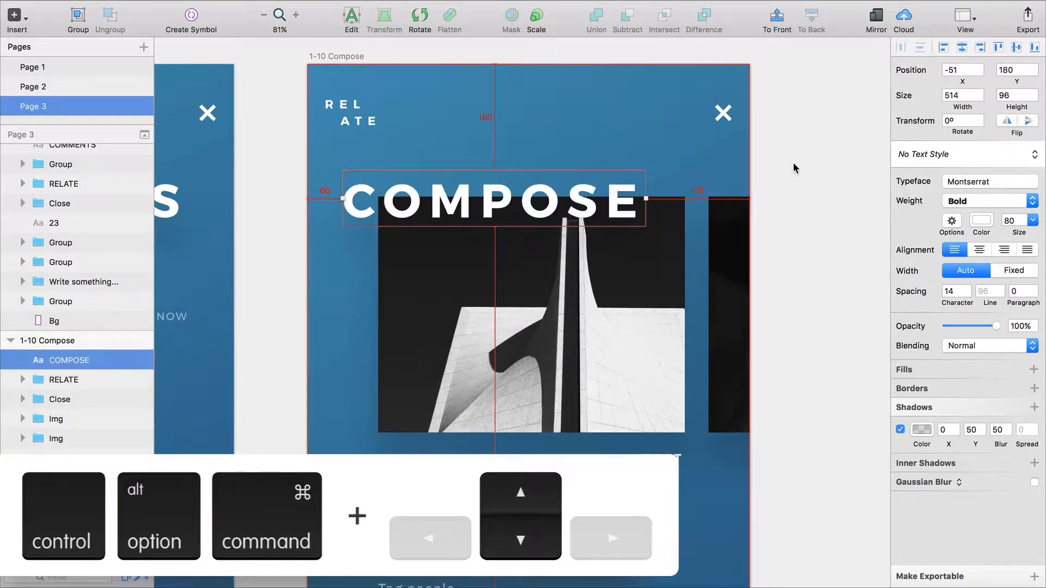
{"action": "key", "text": "ctrl+alt+super+Down"}
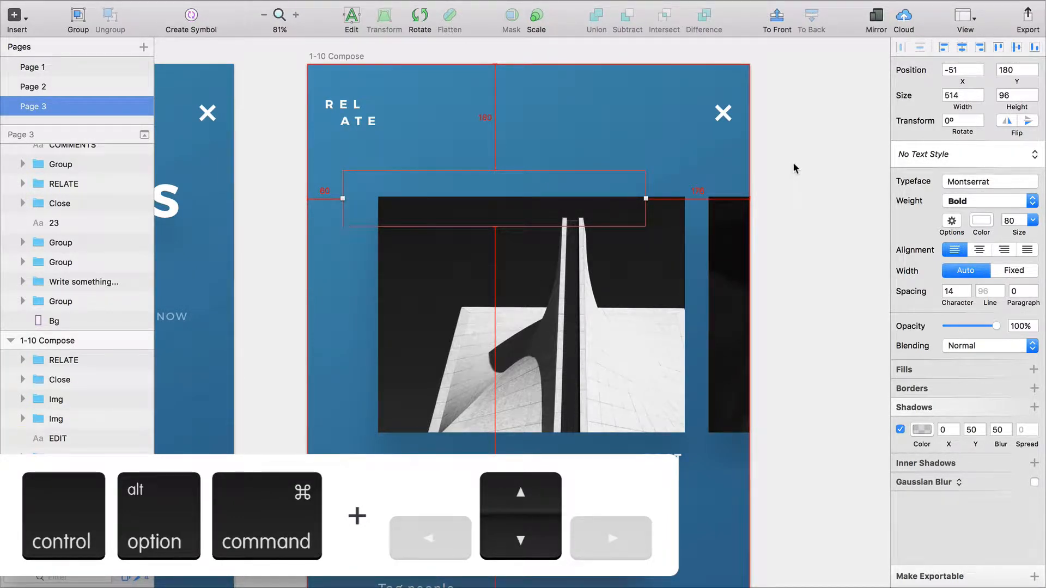
{"action": "key", "text": "ctrl+alt+super+Up"}
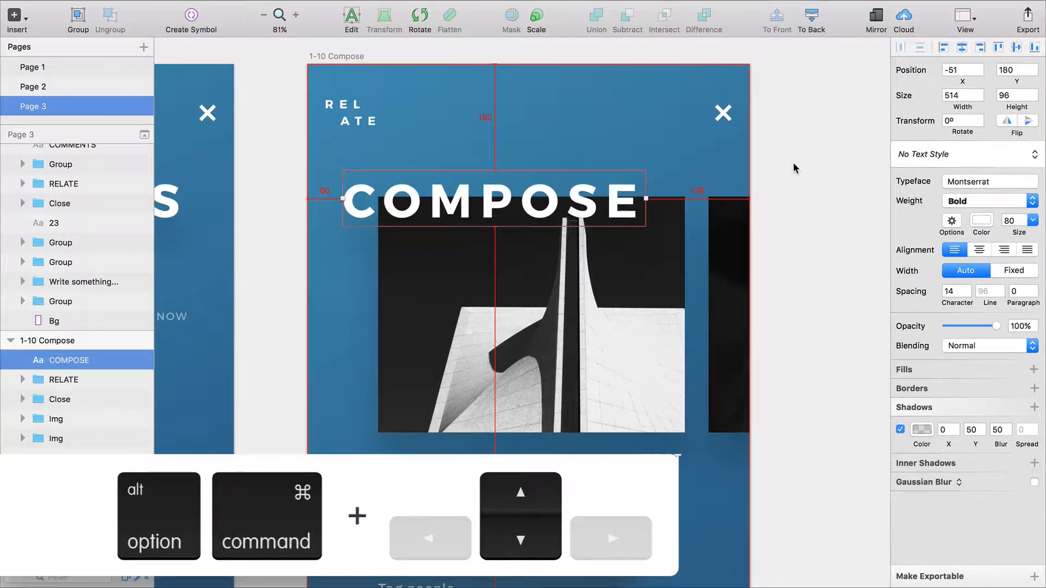
Step: Shift the COMPOSE text backward one layer at a time and forward again to the top of its artboard
{"action": "key", "text": "alt+super+Down"}
{"action": "key", "text": "alt+super+Down"}
{"action": "key", "text": "alt+super+Down"}
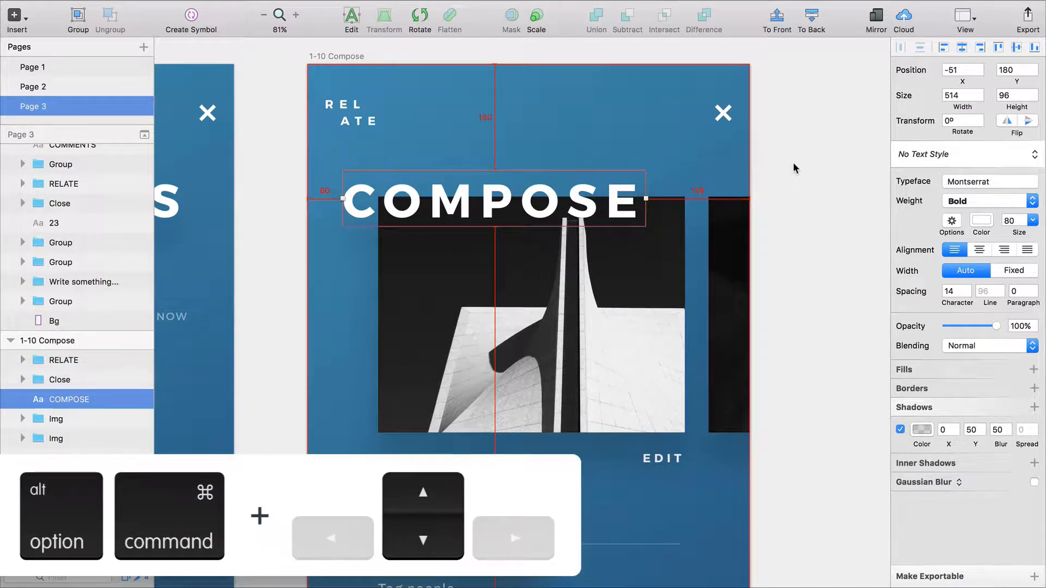
{"action": "key", "text": "alt+super+Up"}
{"action": "key", "text": "alt+super+Up"}
{"action": "key", "text": "alt+super+Up"}
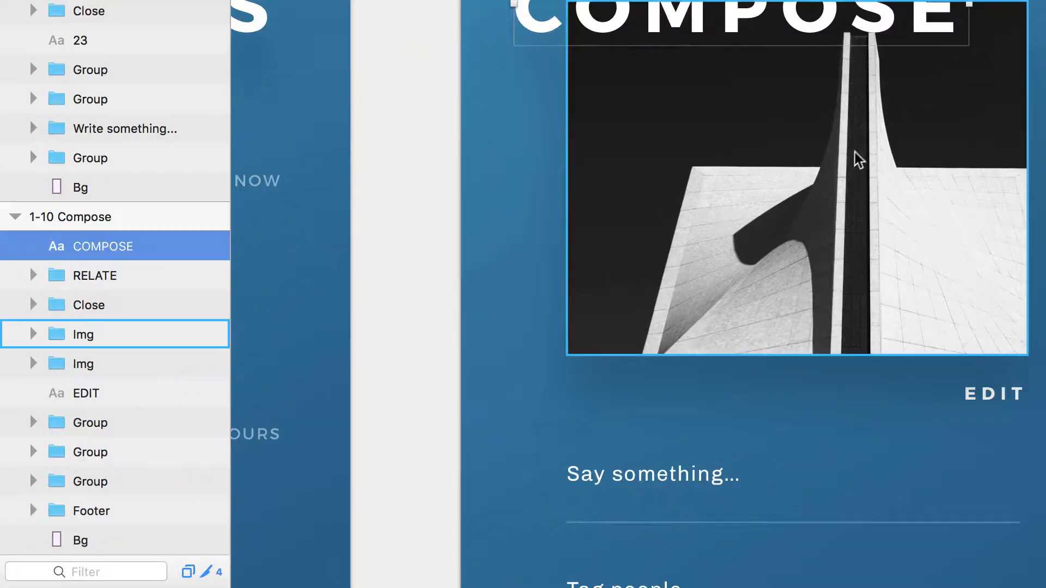
Step: Reorder the building photo layer around the Mask inside its Img group and move it out above the group
{"action": "double_click", "coordinate": [756, 211]}
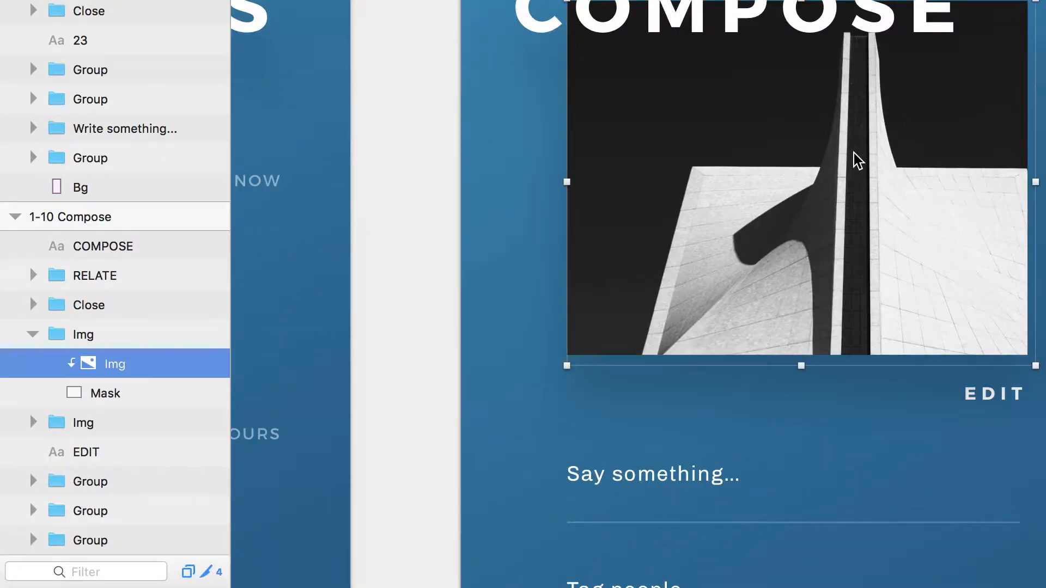
{"action": "key", "text": "alt+super+Down"}
{"action": "key", "text": "alt+super+Up"}
{"action": "key", "text": "alt+super+Down"}
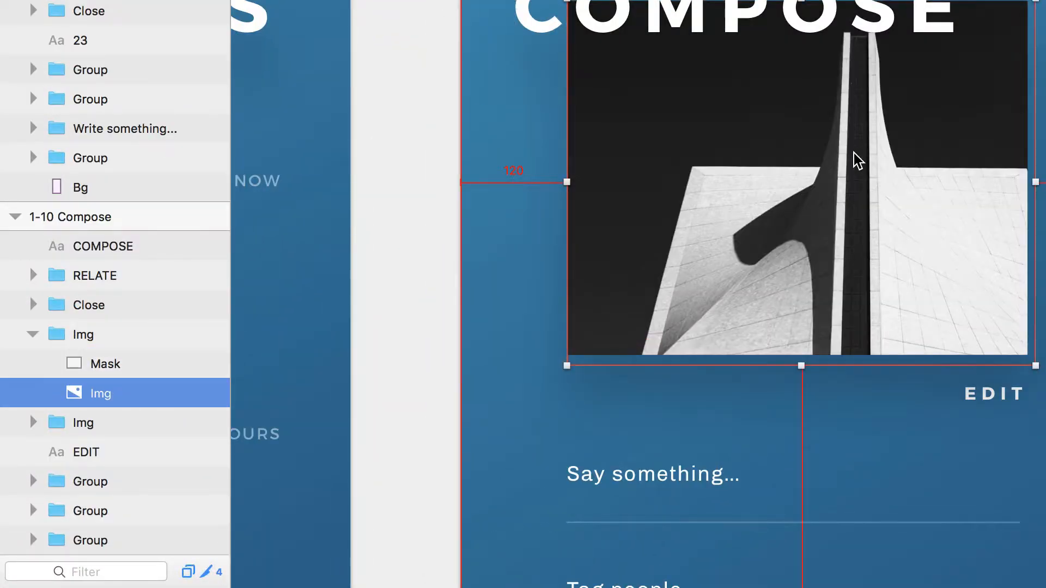
{"action": "key", "text": "alt+super+Up"}
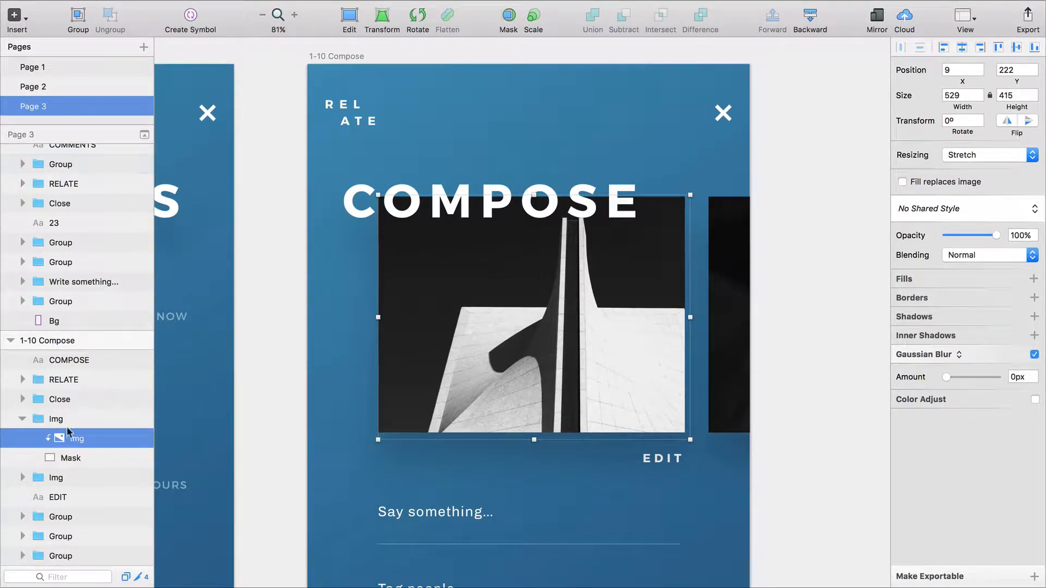
{"action": "left_click_drag", "start_coordinate": [69, 436], "coordinate": [69, 412]}
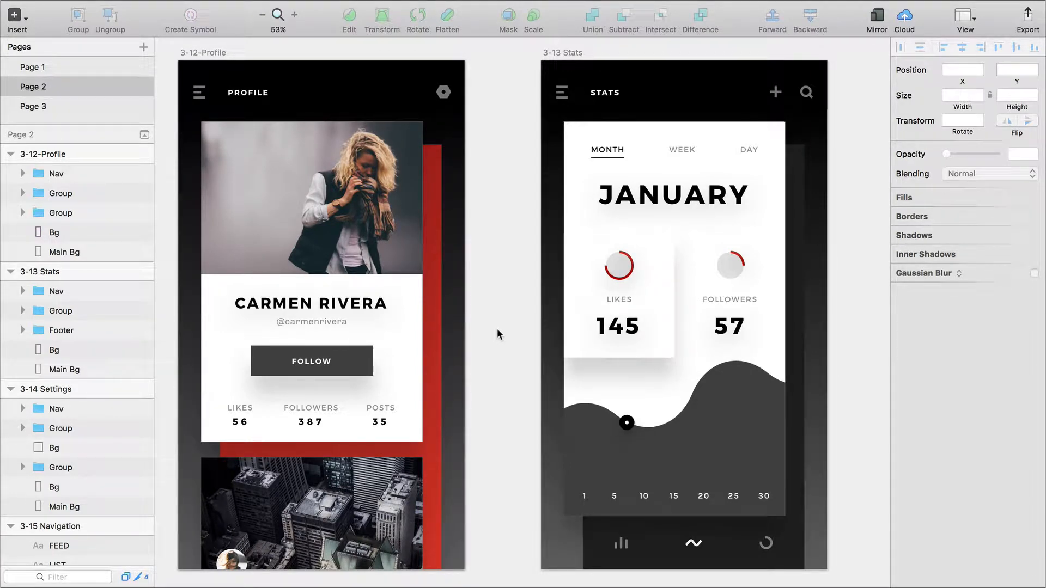
Step: Copy the red Bg rectangle's style in 3-12-Profile, paste it onto the FOLLOW button and Stats chart shape, and select the Stats Bg
{"action": "left_click", "coordinate": [429, 332]}
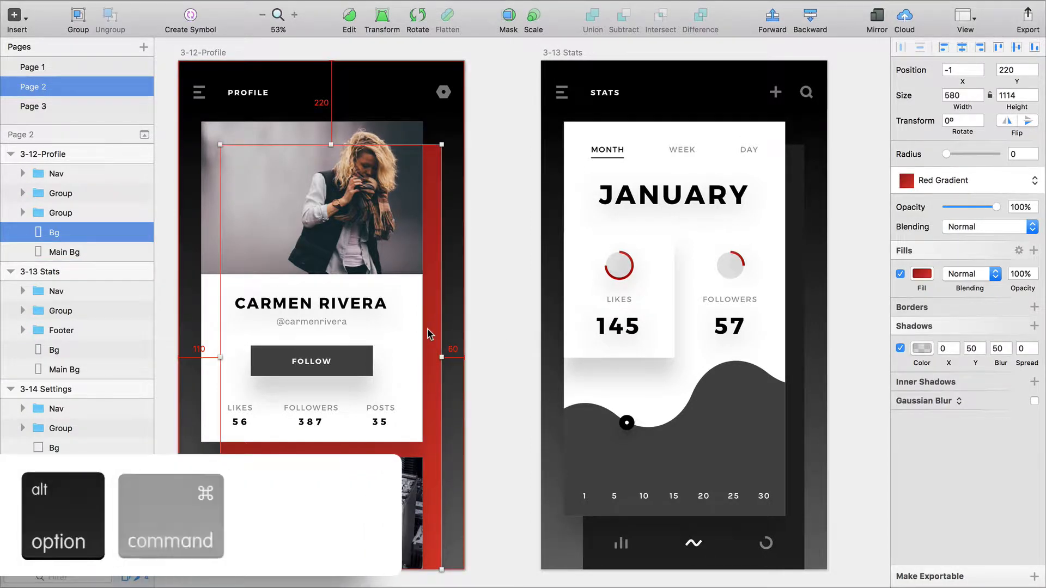
{"action": "key", "text": "alt+super+c"}
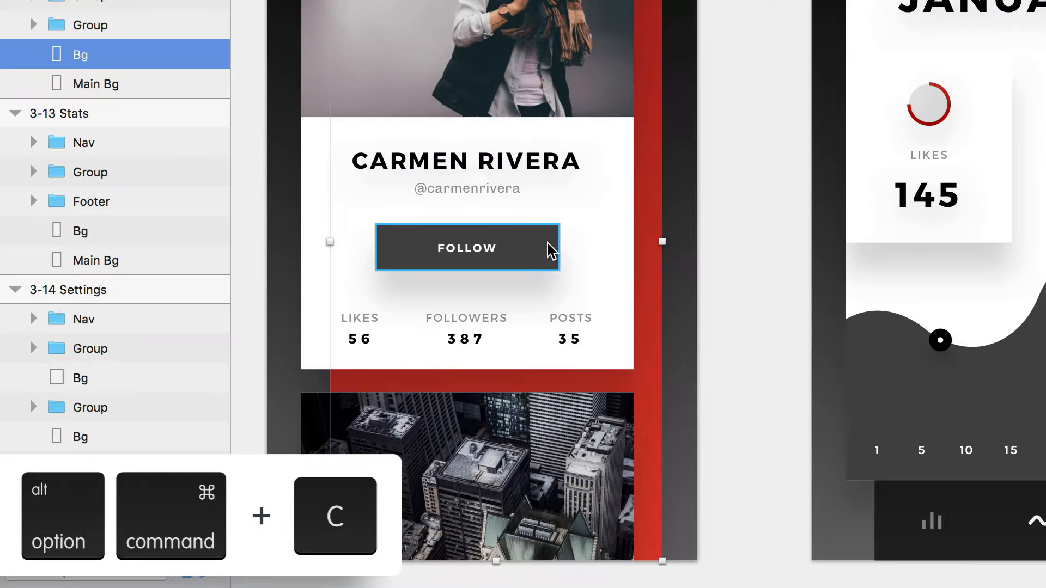
{"action": "left_click", "coordinate": [551, 252], "text": "super"}
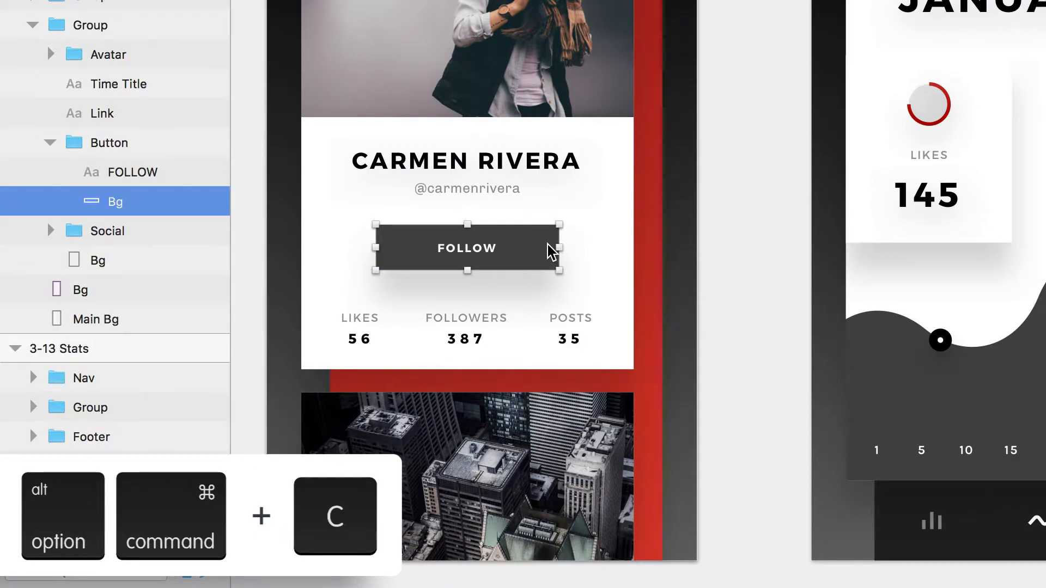
{"action": "key", "text": "alt+super+v"}
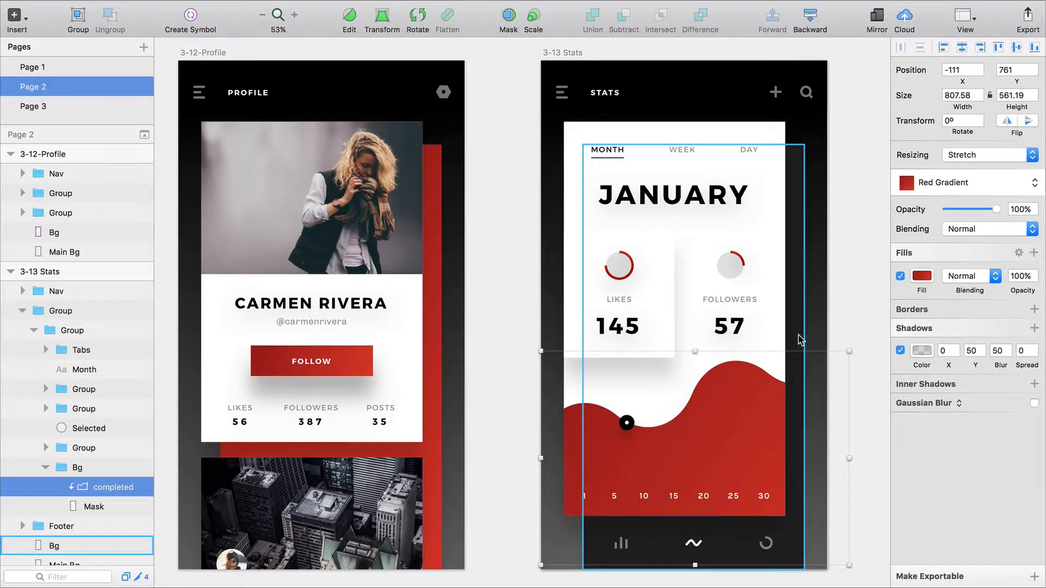
{"action": "left_click", "coordinate": [799, 339]}
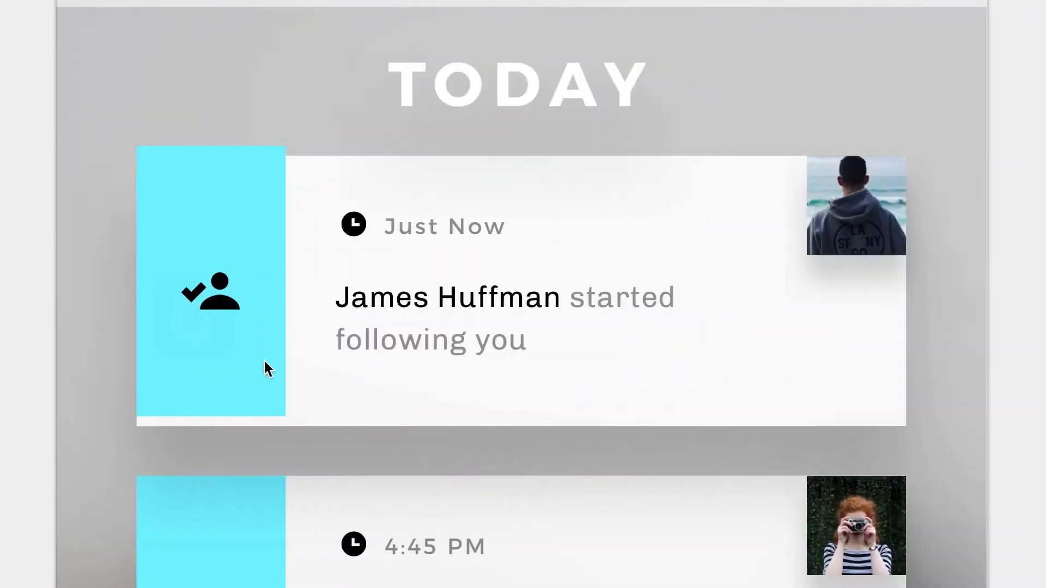
Step: Nudge the cyan Bg rectangle down 10 px and up 2 px to align it with the first Timeline card
{"action": "key", "text": "shift+Down"}
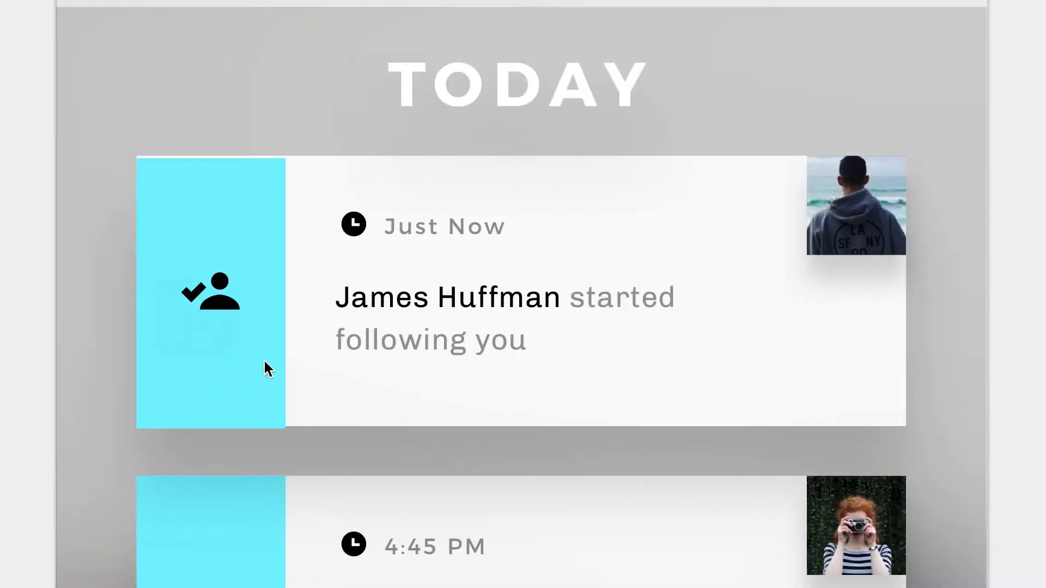
{"action": "key", "text": "Up"}
{"action": "key", "text": "Up"}
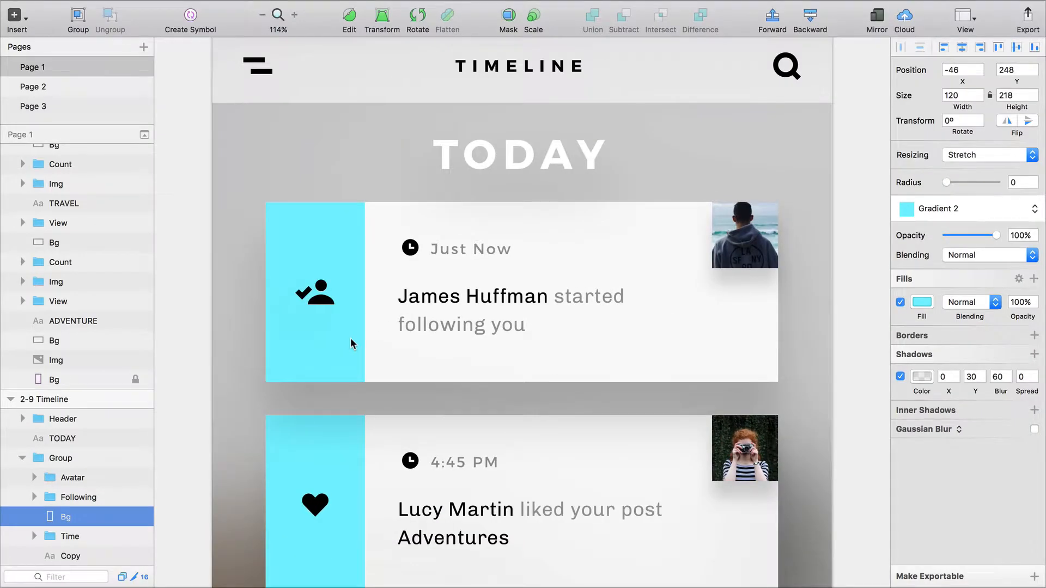
Step: Widen the cyan Bg rectangle to 126 px in 1 px increments
{"action": "key", "text": "super+2"}
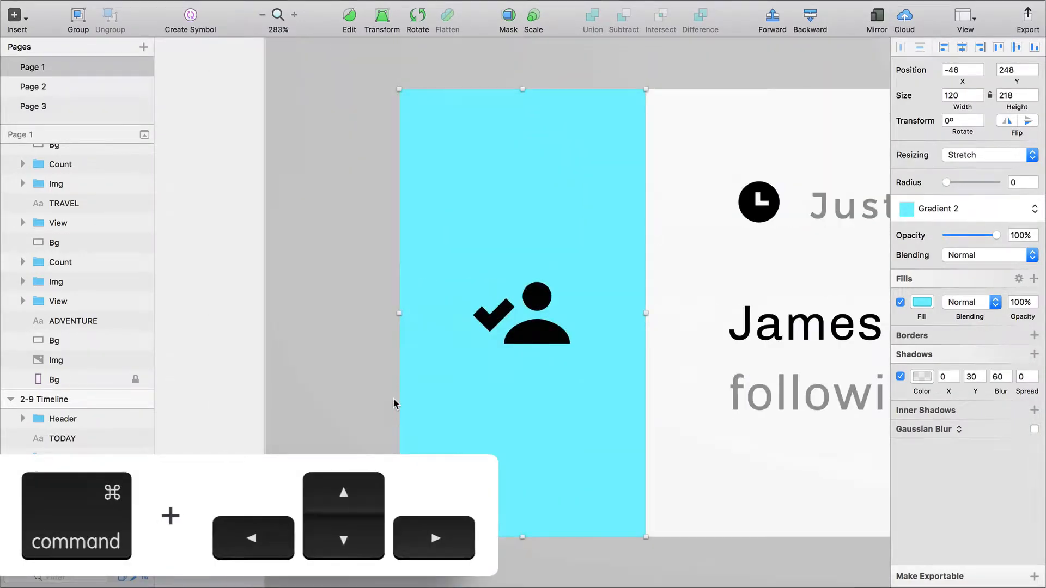
{"action": "key", "text": "super+Right"}
{"action": "key", "text": "super+Right"}
{"action": "key", "text": "super+Right"}
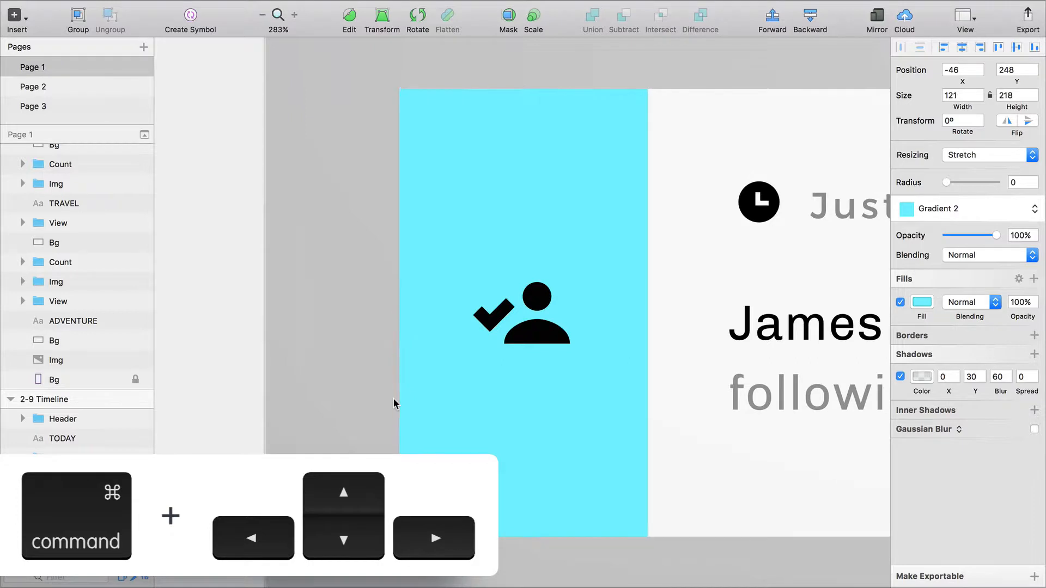
{"action": "key", "text": "super+Right"}
{"action": "key", "text": "super+Right"}
{"action": "key", "text": "super+Right"}
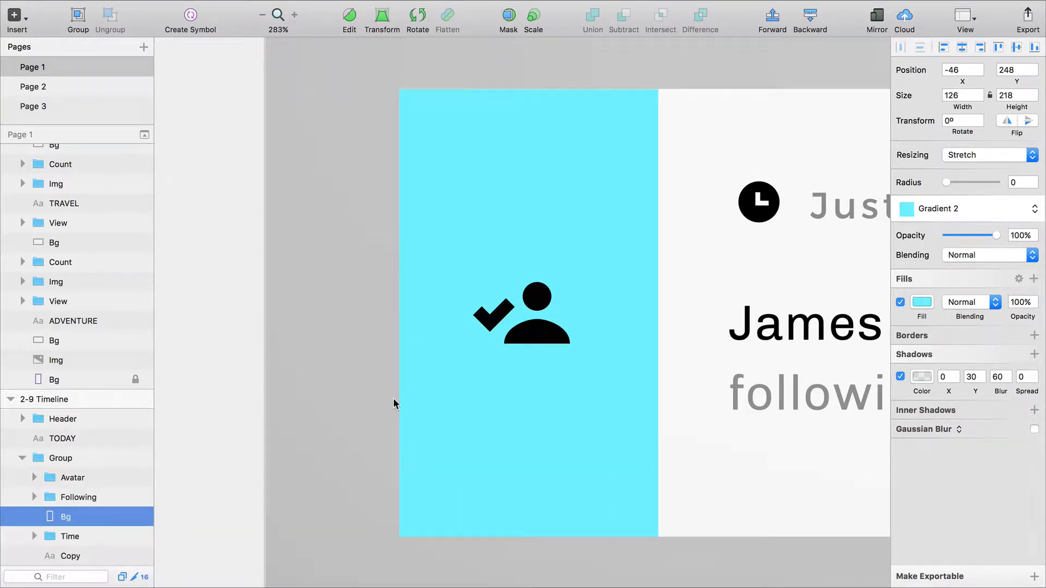
Step: Narrow the cyan Bg rectangle to 119 px in 1 px increments
{"action": "key", "text": "super+Left"}
{"action": "key", "text": "super+Left"}
{"action": "key", "text": "super+Left"}
{"action": "key", "text": "super+Left"}
{"action": "key", "text": "super+Left"}
{"action": "key", "text": "super+Left"}
{"action": "key", "text": "super+Left"}
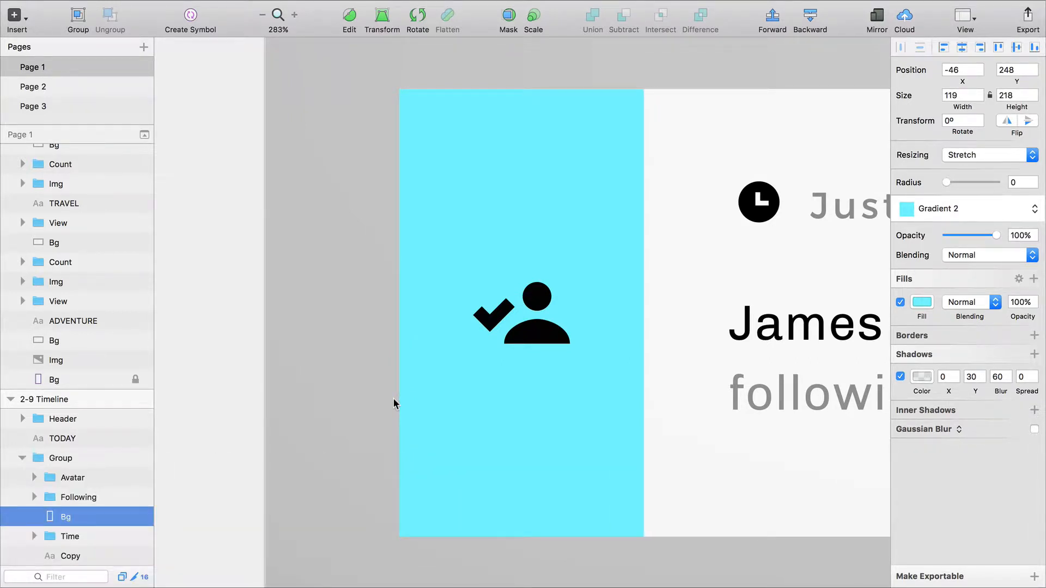
Step: Resize the cyan Bg rectangle's width in 10 px increments, ending at 129 px
{"action": "key", "text": "super+shift+Right"}
{"action": "key", "text": "super+shift+Left"}
{"action": "key", "text": "super+shift+Right"}
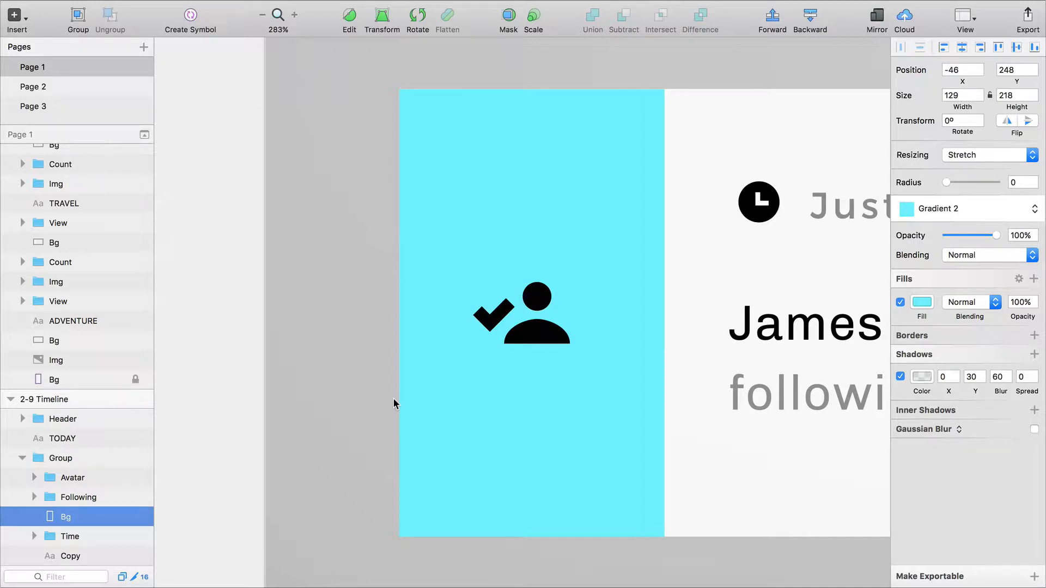
Step: Resize the cyan Bg rectangle's height and width in 10 px increments, ending at 119 px wide and 208 px high
{"action": "key", "text": "super+shift+Up"}
{"action": "key", "text": "super+shift+Down"}
{"action": "key", "text": "super+shift+Up"}
{"action": "key", "text": "super+shift+Left"}
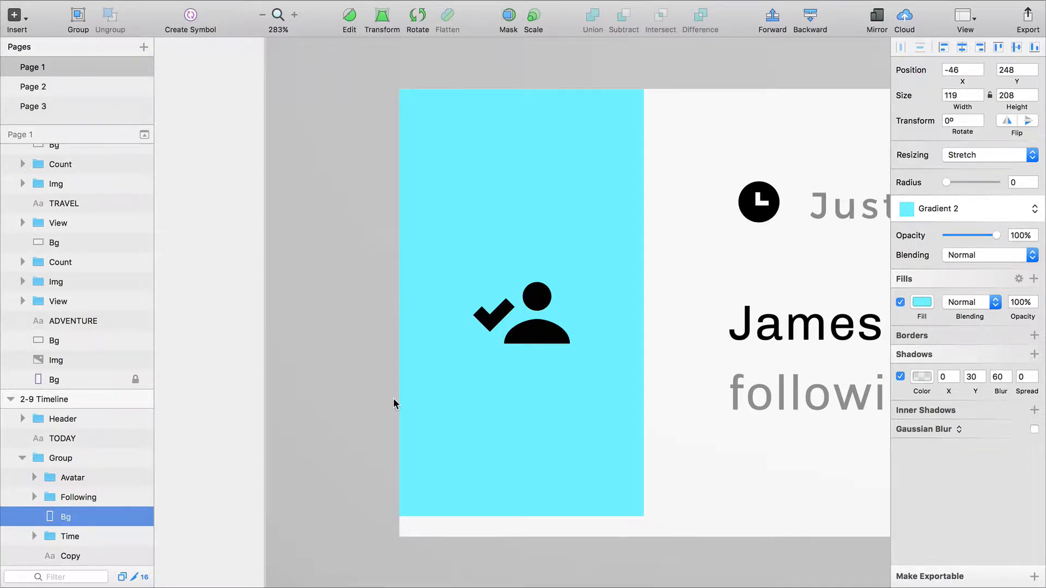
{"action": "key", "text": "super+shift+Up"}
{"action": "key", "text": "super+shift+Down"}
{"action": "key", "text": "super+shift+Right"}
{"action": "key", "text": "super+shift+Left"}
Step: Nudge the cyan Bg rectangle 5 px down to Y 253 and 5 px to the right in 1 px increments
{"action": "key", "text": "Down"}
{"action": "key", "text": "Down"}
{"action": "key", "text": "Down"}
{"action": "key", "text": "Down"}
{"action": "key", "text": "Down"}
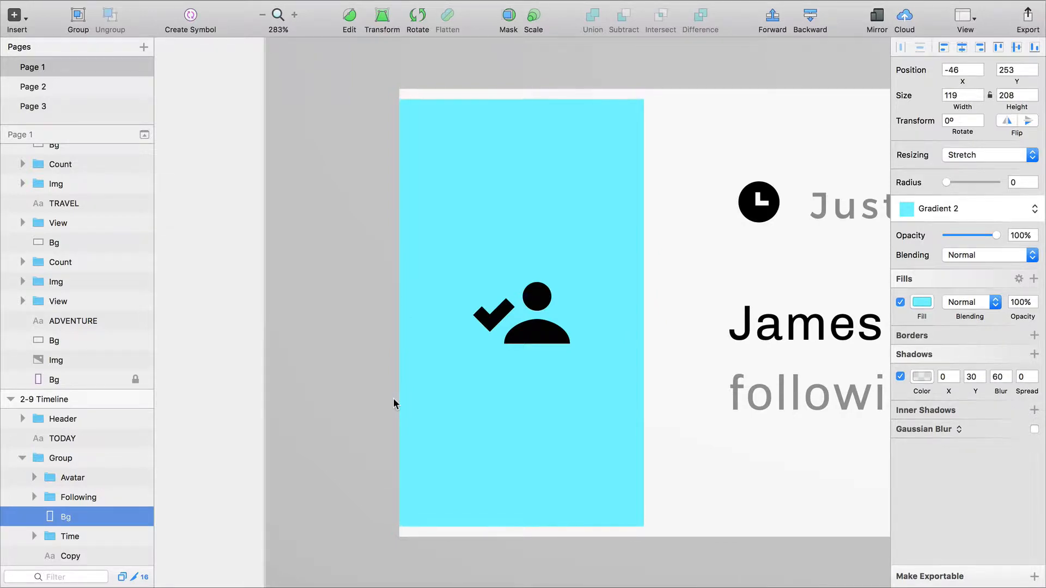
{"action": "key", "text": "Right"}
{"action": "key", "text": "Right"}
{"action": "key", "text": "Right"}
{"action": "key", "text": "Right"}
{"action": "key", "text": "Right"}
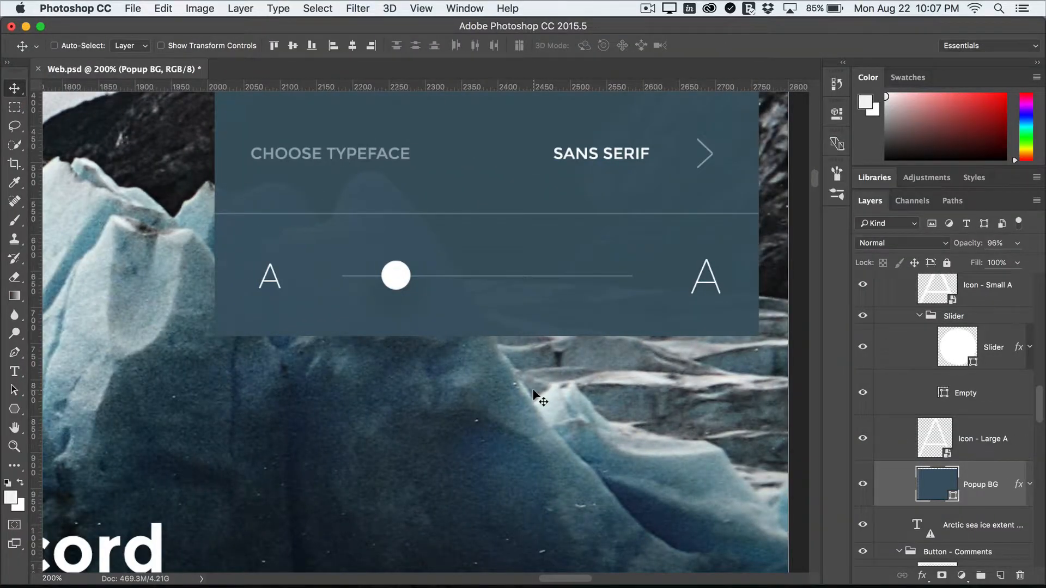
Step: Switch to Photoshop and slide the Slider layer's white knob back and forth along its track without grabbing the knob itself
{"action": "left_click", "coordinate": [989, 342]}
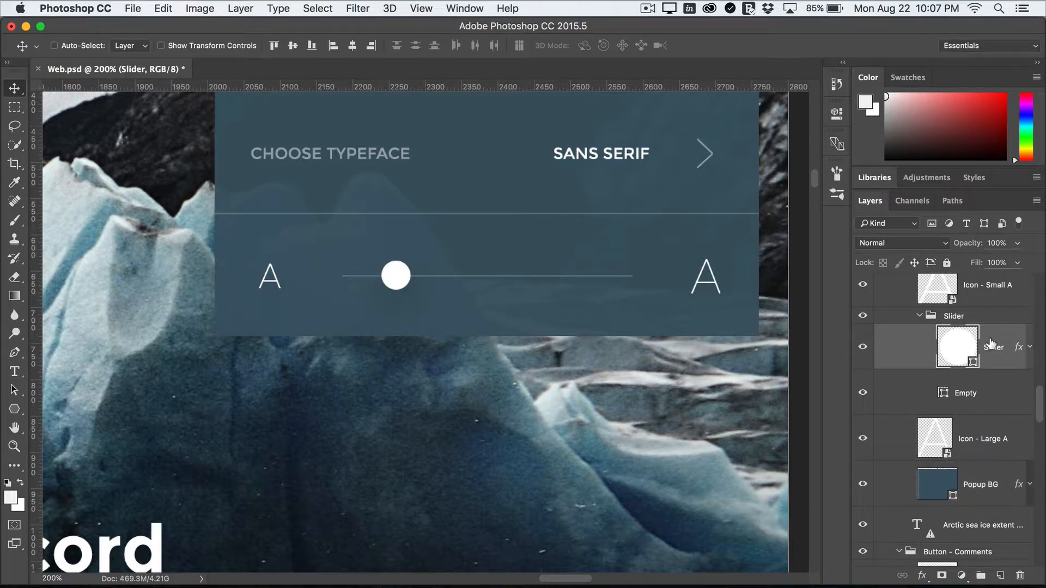
{"action": "left_click_drag", "start_coordinate": [436, 326], "coordinate": [603, 310]}
{"action": "left_click_drag", "start_coordinate": [616, 425], "coordinate": [493, 423]}
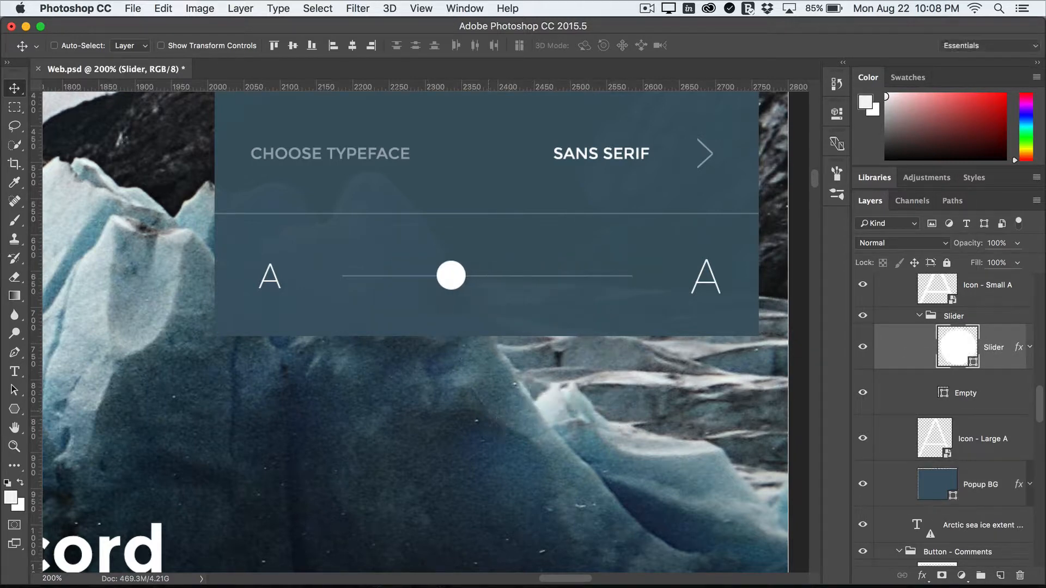
{"action": "left_click_drag", "start_coordinate": [376, 216], "coordinate": [512, 210]}
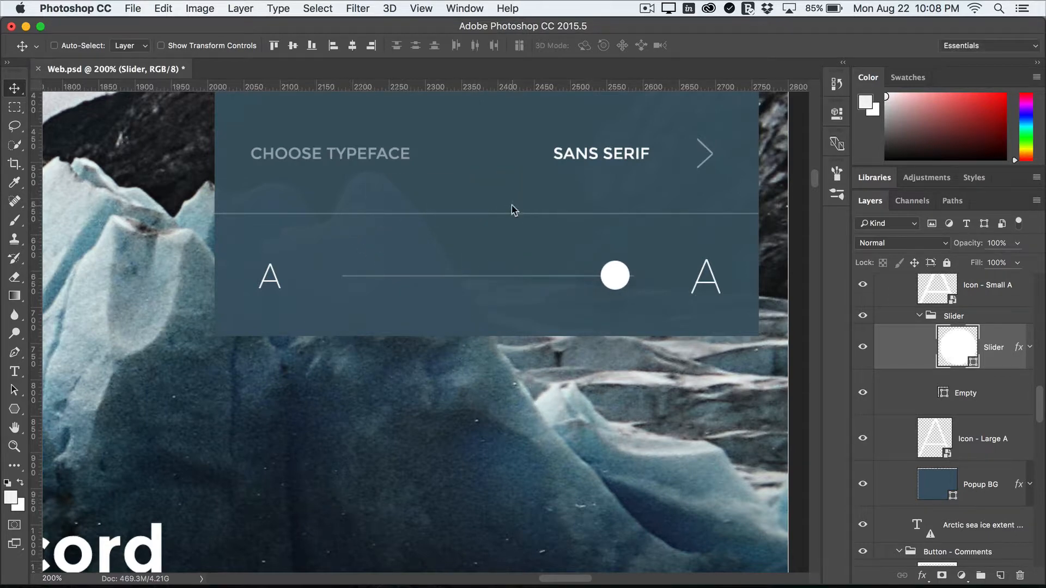
{"action": "left_click_drag", "start_coordinate": [640, 182], "coordinate": [458, 205]}
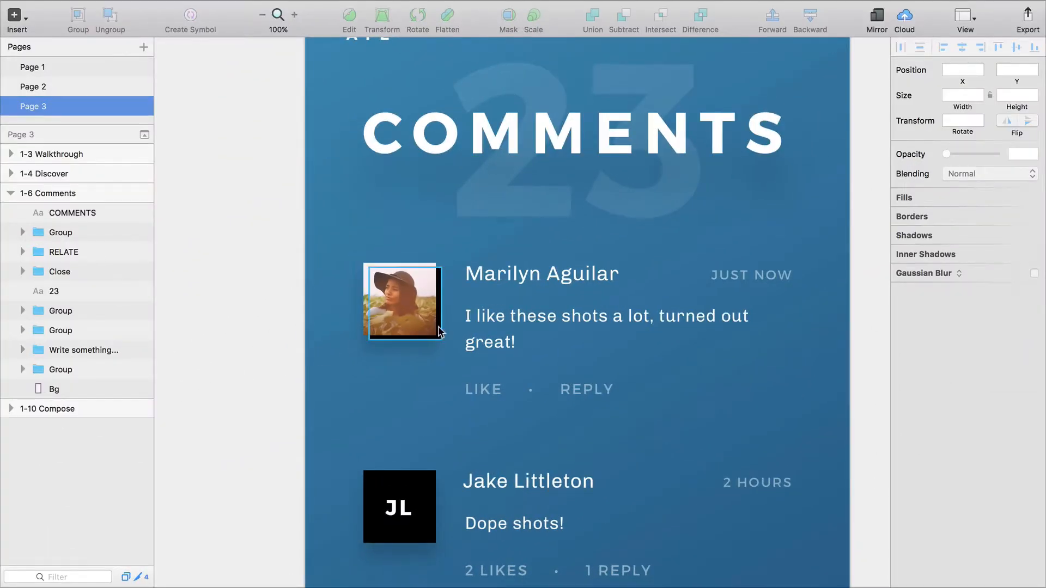
Step: In Sketch, move the black Box behind the first comment's avatar to X -17, Y 428
{"action": "left_click", "coordinate": [439, 327], "text": "super"}
{"action": "key", "text": "super+2"}
{"action": "left_click_drag", "start_coordinate": [698, 331], "coordinate": [719, 361]}
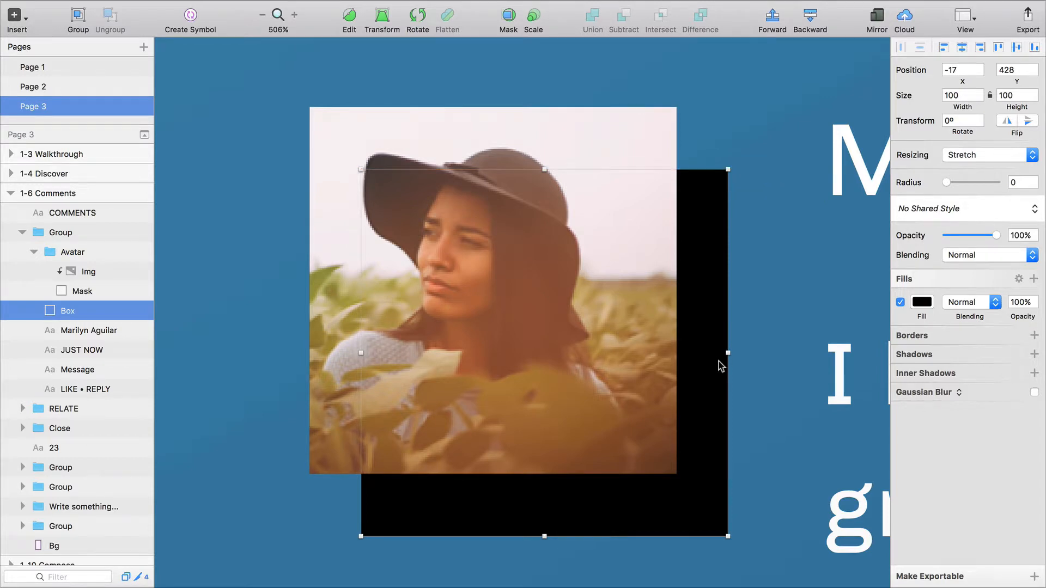
{"action": "key", "text": "super+0"}
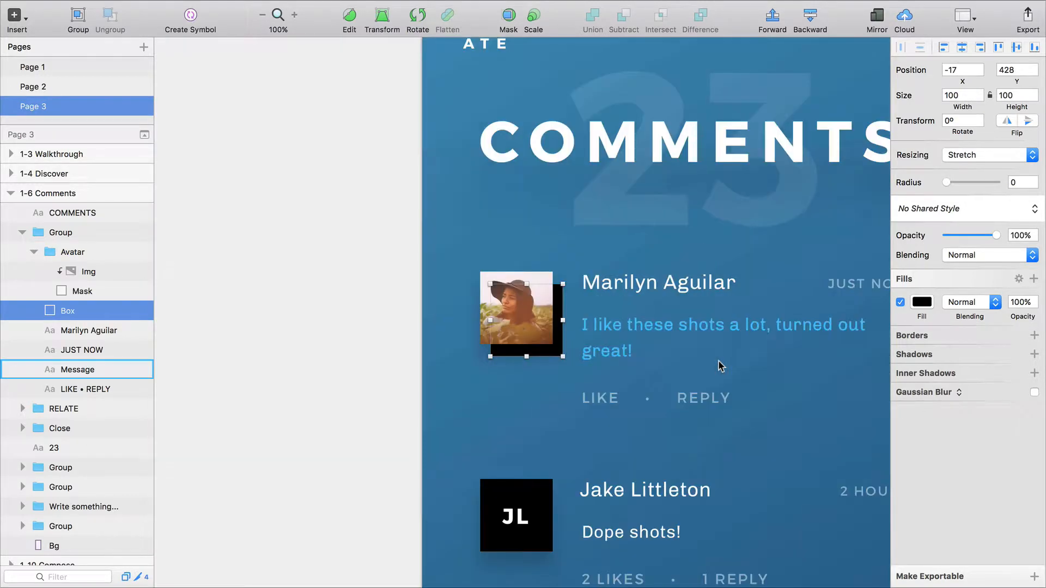
Step: Measure the spacing between the first commenter's name text and the message text beneath it
{"action": "left_click", "coordinate": [100, 332]}
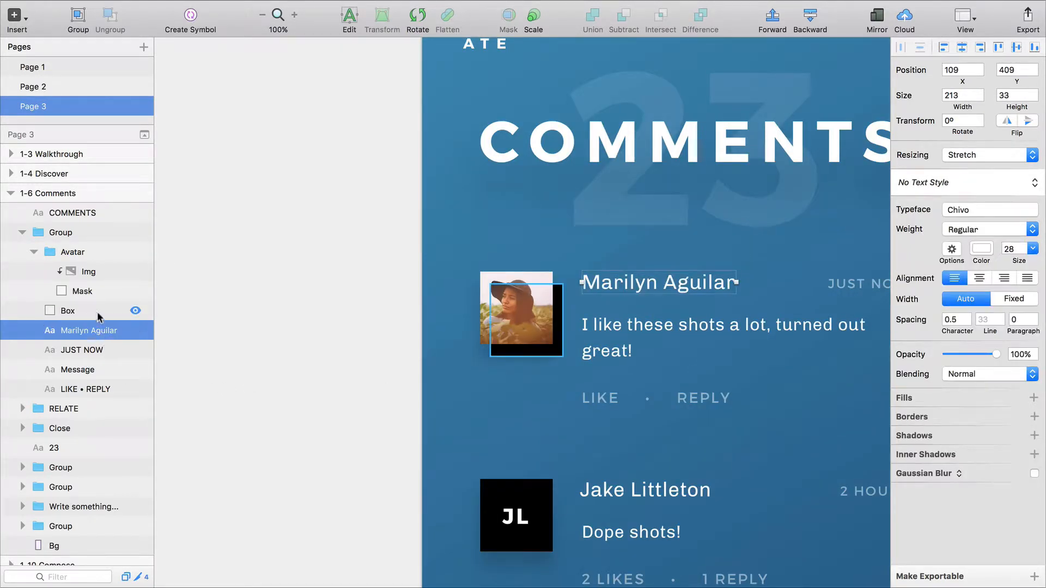
{"action": "key", "text": "alt"}
{"action": "key", "text": "super"}
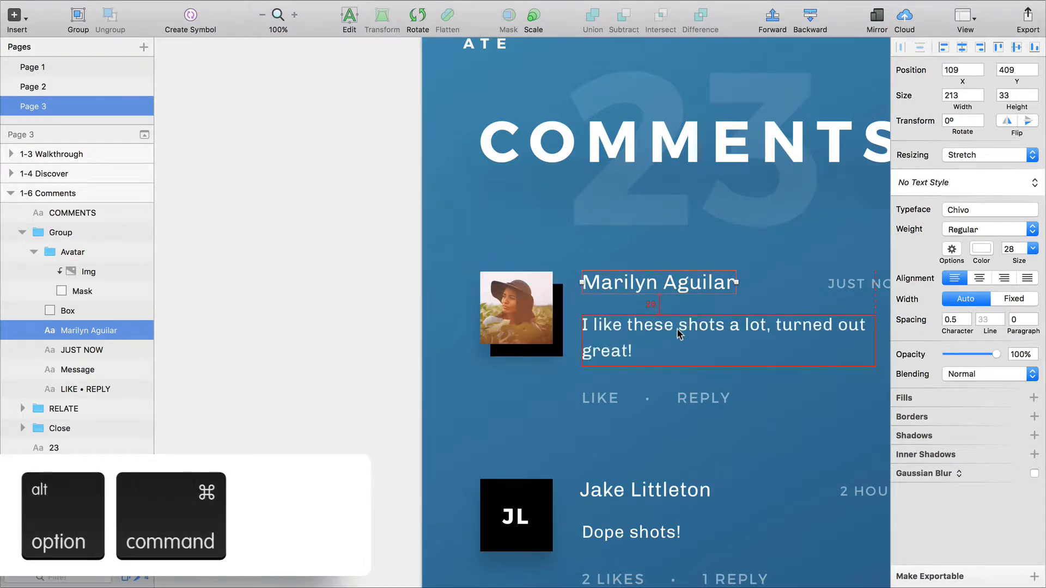
{"action": "mouse_move", "coordinate": [699, 346]}
{"action": "left_mouse_down"}
{"action": "mouse_move", "coordinate": [724, 374]}
{"action": "mouse_move", "coordinate": [698, 345]}
{"action": "left_mouse_up"}
{"action": "mouse_move", "coordinate": [503, 200]}
{"action": "left_mouse_down"}
{"action": "mouse_move", "coordinate": [534, 235]}
{"action": "mouse_move", "coordinate": [522, 274]}
{"action": "mouse_move", "coordinate": [476, 213]}
{"action": "mouse_move", "coordinate": [498, 194]}
{"action": "left_mouse_up"}
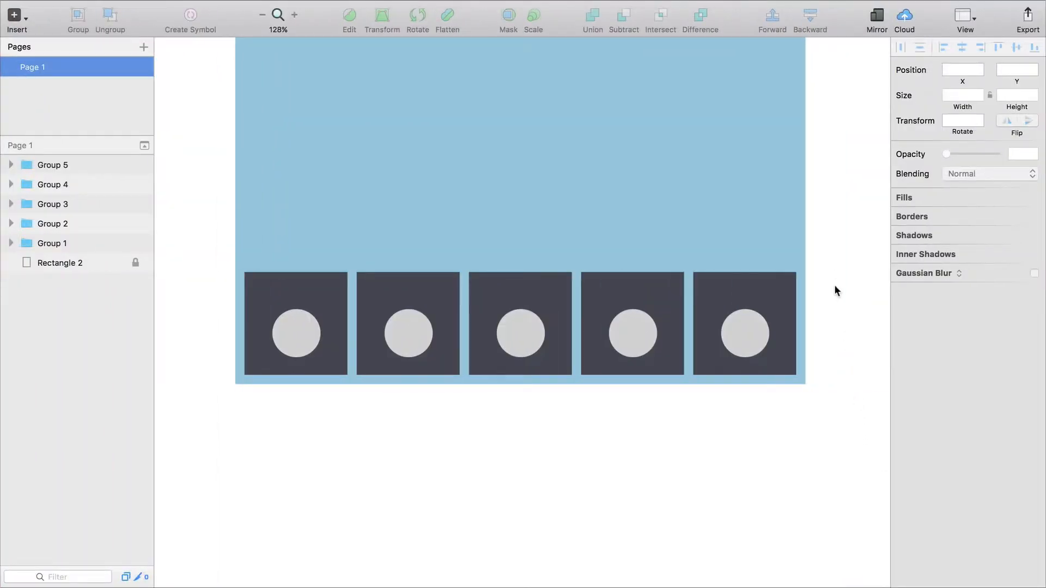
Step: Marquee-select the ovals and rectangles nested inside all five groups, undoing the accidental change in between
{"action": "left_click_drag", "start_coordinate": [835, 286], "coordinate": [286, 345]}
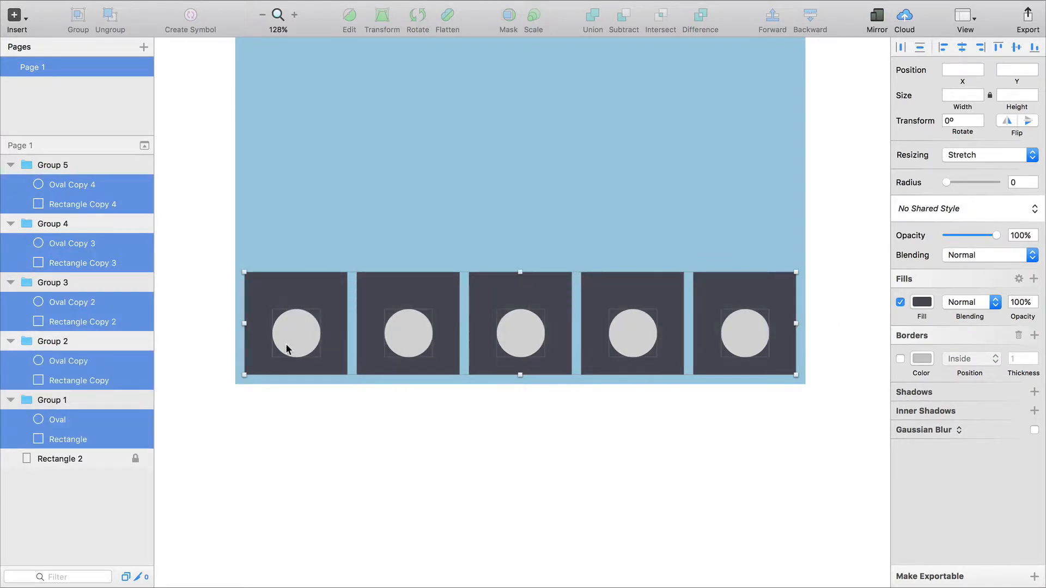
{"action": "left_click_drag", "start_coordinate": [286, 306], "coordinate": [342, 279]}
{"action": "key", "text": "super+z"}
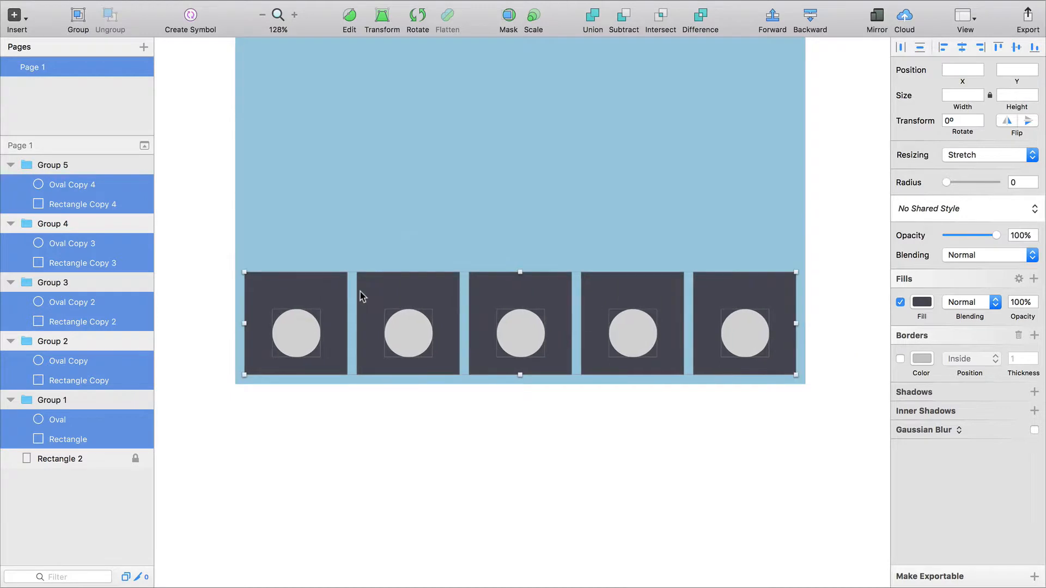
{"action": "left_click", "coordinate": [840, 294]}
{"action": "left_click_drag", "start_coordinate": [842, 289], "coordinate": [281, 342]}
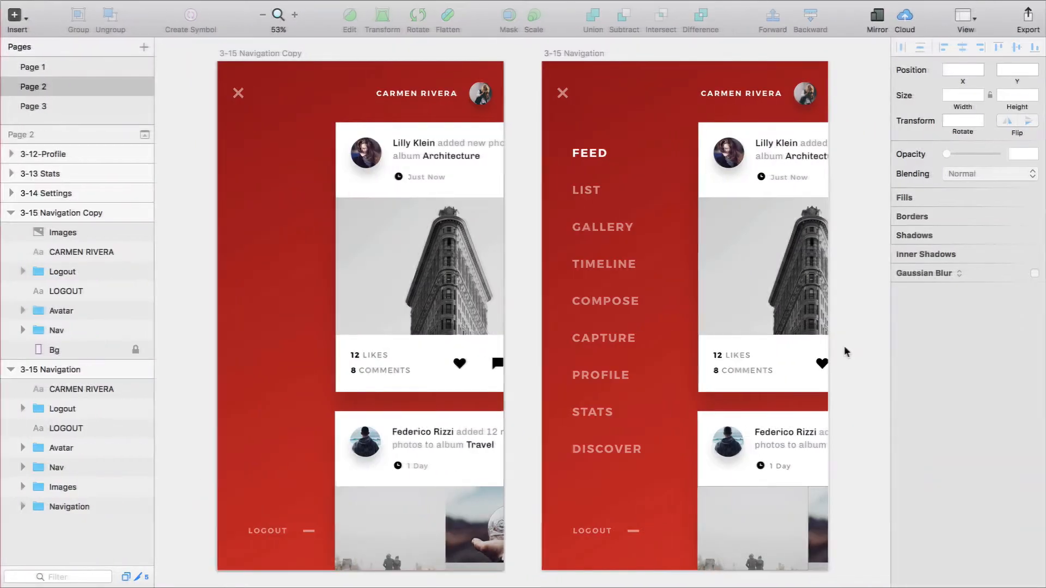
Step: Copy the Navigation group onto the 3-15 Navigation Copy artboard as a flattened image and place it directly above its Bg layer
{"action": "left_click", "coordinate": [646, 333]}
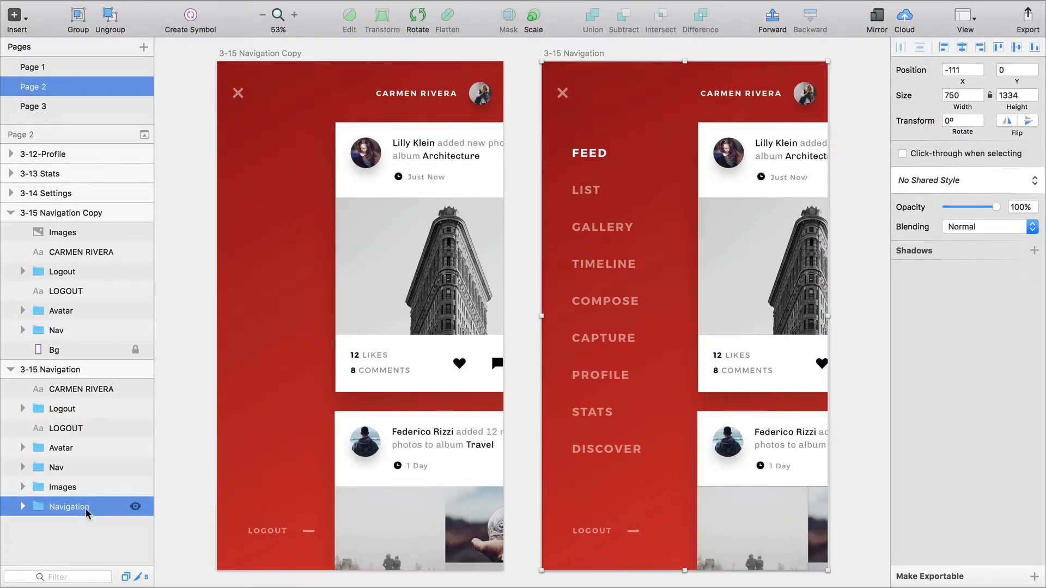
{"action": "left_click_drag", "start_coordinate": [87, 509], "coordinate": [334, 311]}
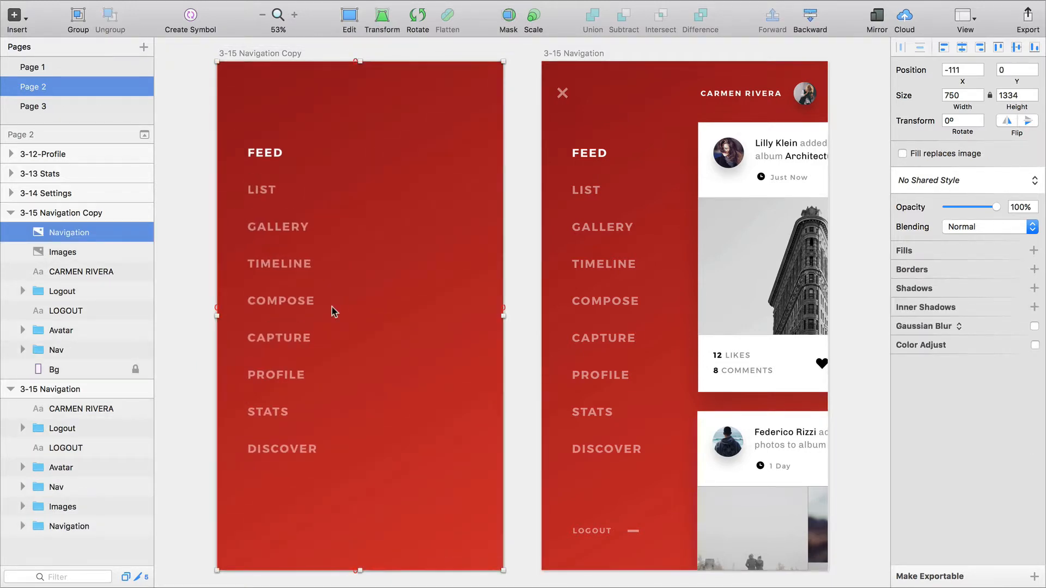
{"action": "key", "text": "ctrl+alt+super+Down"}
{"action": "key", "text": "alt+super+Up"}
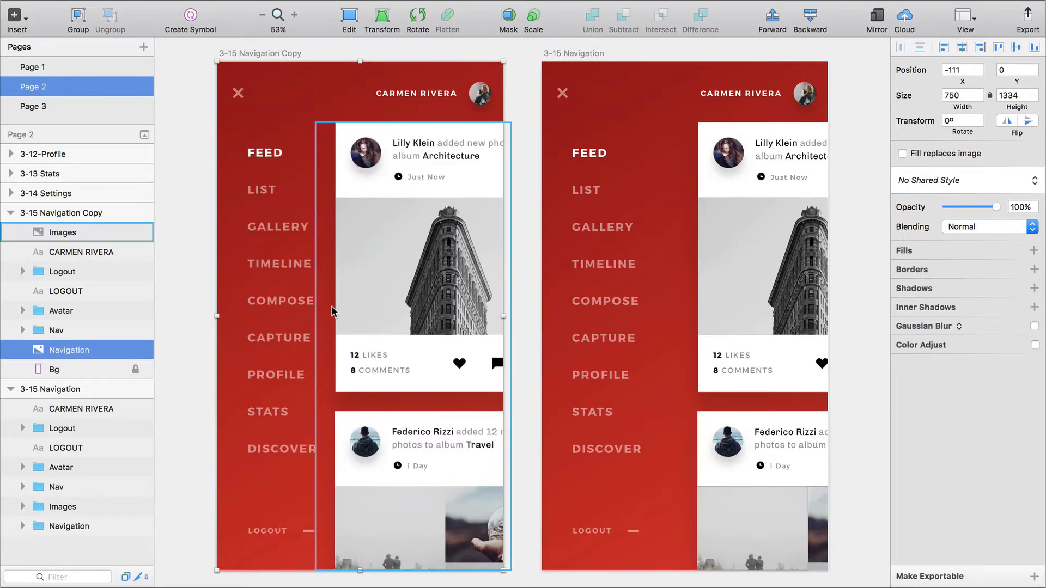
Step: Apply Motion Blur to the flattened Navigation image and nudge it left in 10 px increments to X -161
{"action": "left_click", "coordinate": [931, 327]}
{"action": "left_click", "coordinate": [930, 337]}
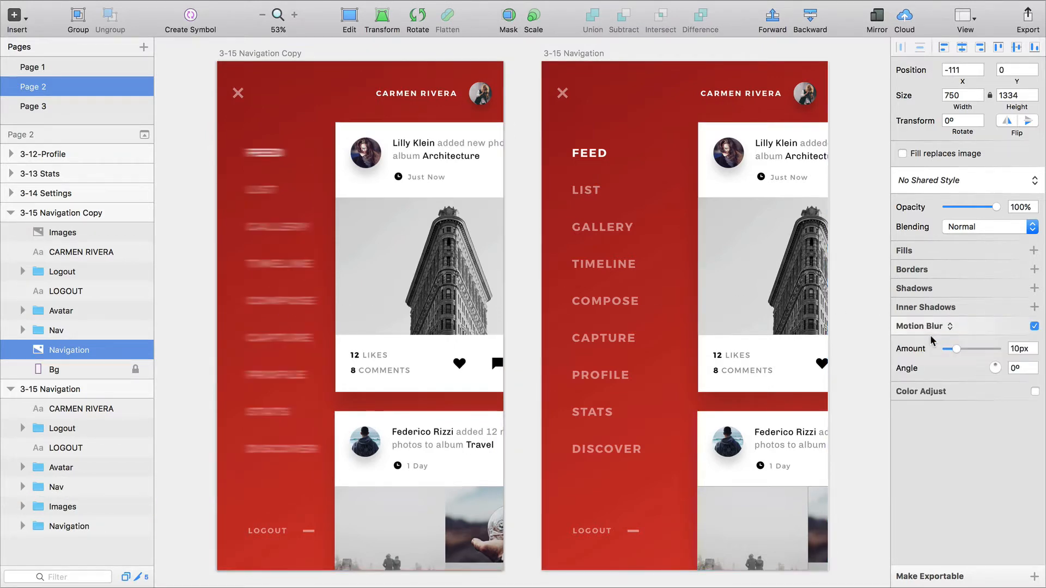
{"action": "key", "text": "shift+Left"}
{"action": "key", "text": "shift+Left"}
{"action": "key", "text": "shift+Left"}
{"action": "key", "text": "shift+Left"}
{"action": "key", "text": "shift+Left"}
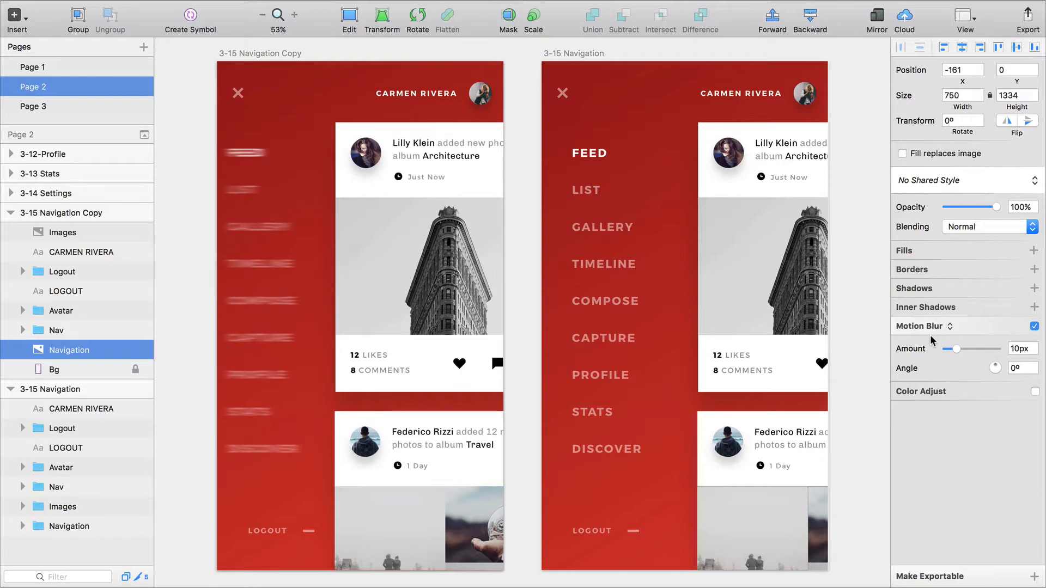
Step: Place the 3-15 Navigation artboard's Navigation group as an image in a new Mail message and look over the inserted image
{"action": "left_click", "coordinate": [579, 354]}
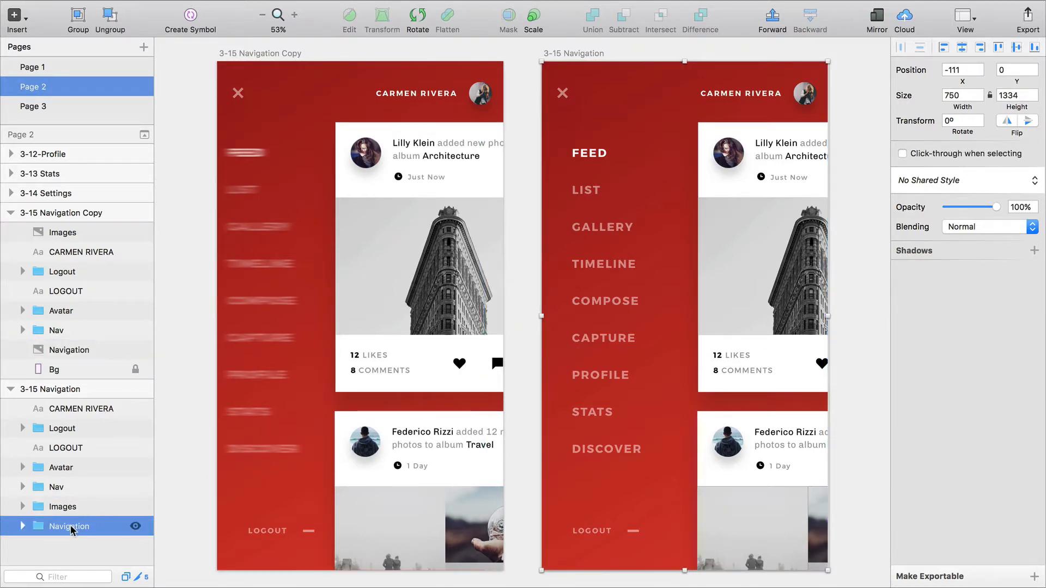
{"action": "left_click_drag", "start_coordinate": [75, 530], "coordinate": [225, 587]}
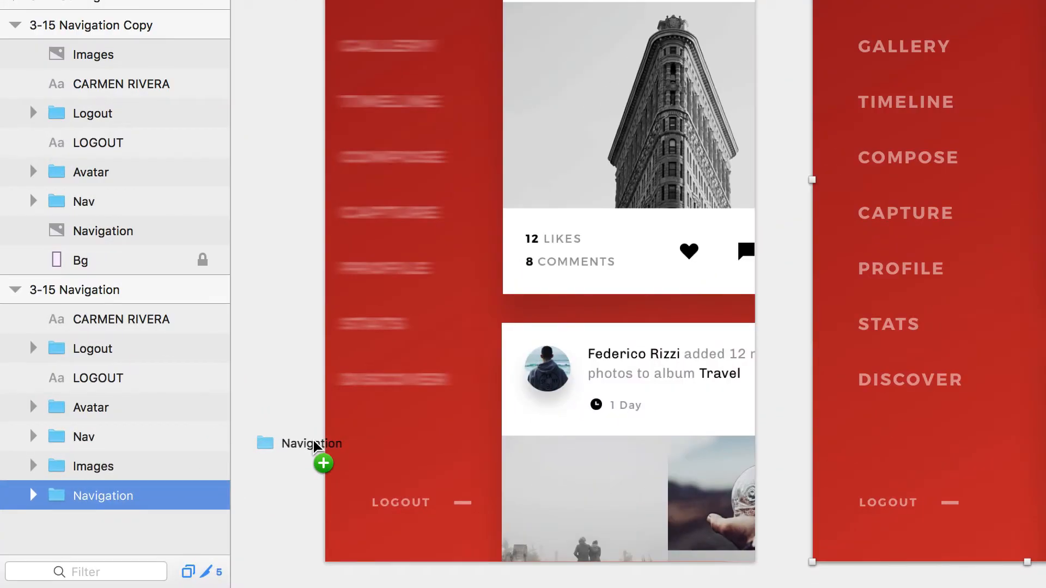
{"action": "left_click_drag", "start_coordinate": [339, 587], "coordinate": [309, 570]}
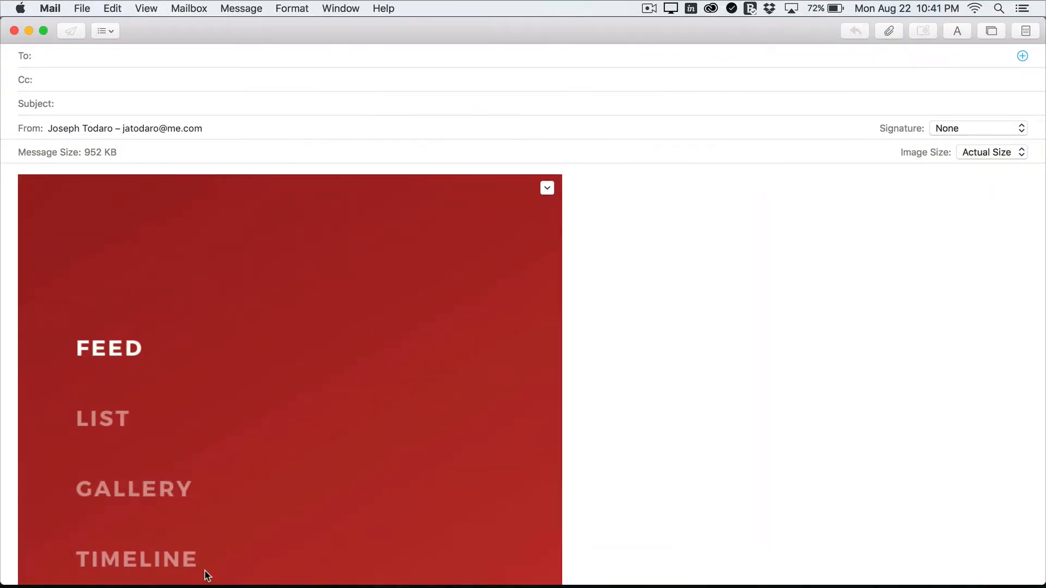
{"action": "scroll", "coordinate": [660, 400], "scroll_direction": "down", "scroll_amount": 10}
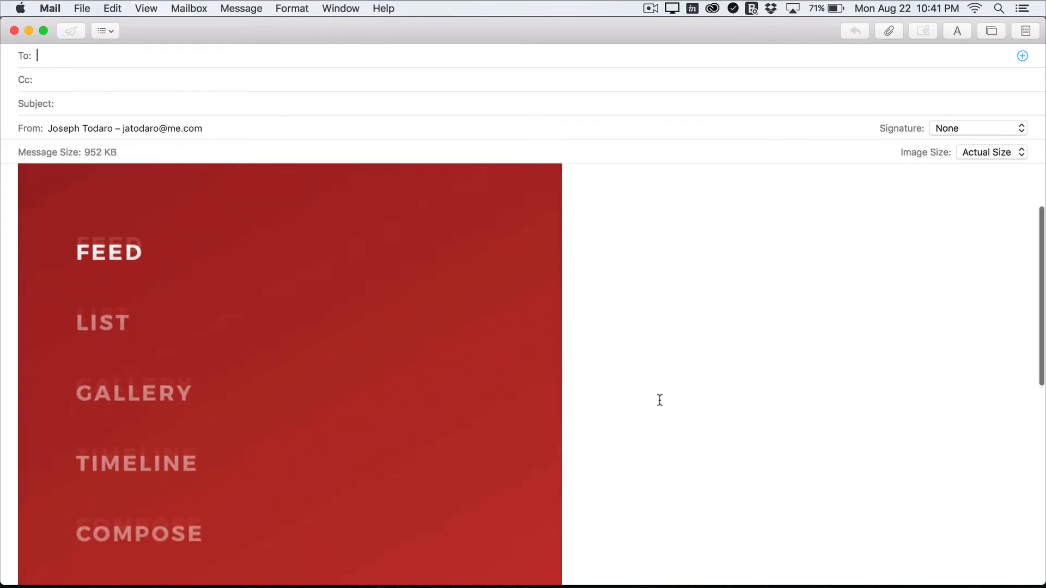
{"action": "scroll", "coordinate": [660, 399], "scroll_direction": "up", "scroll_amount": 6}
{"action": "scroll", "coordinate": [660, 400], "scroll_direction": "up", "scroll_amount": 3}
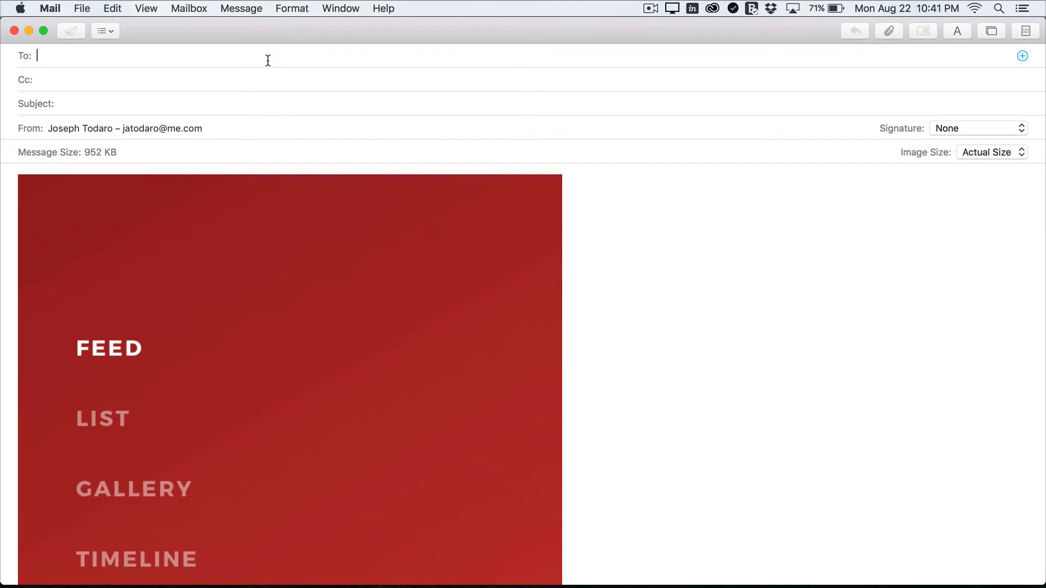
Step: Return to Sketch and set the Navigation group's export size to 3x and its format to JPG
{"action": "key", "text": "ctrl+Right"}
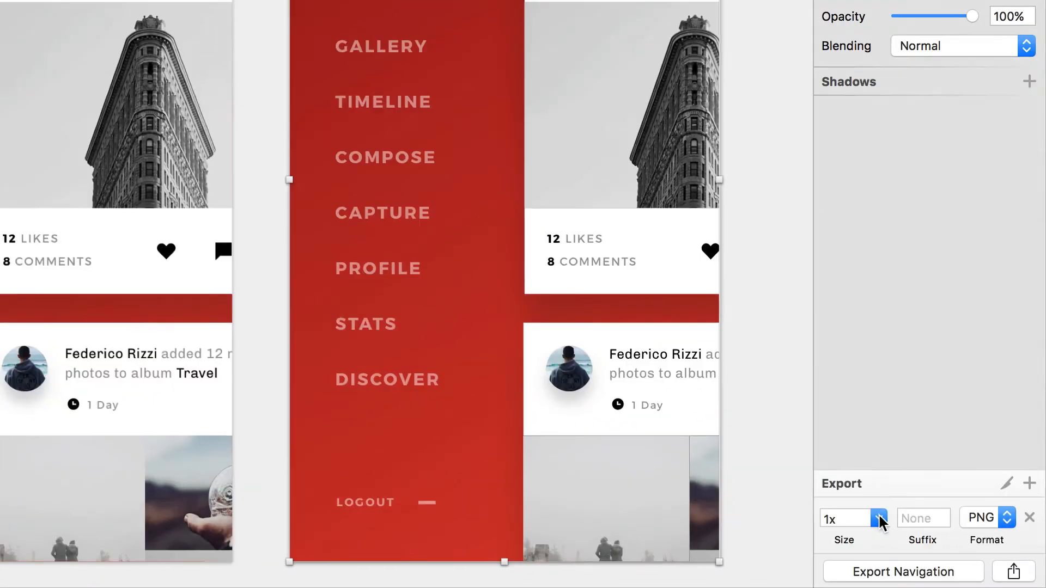
{"action": "left_click", "coordinate": [934, 541]}
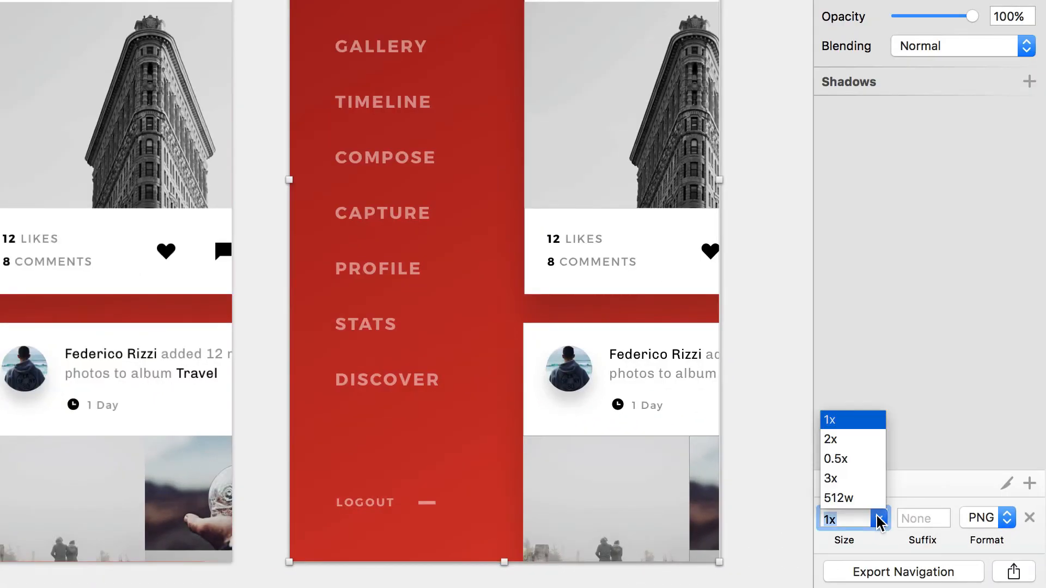
{"action": "left_click", "coordinate": [850, 479]}
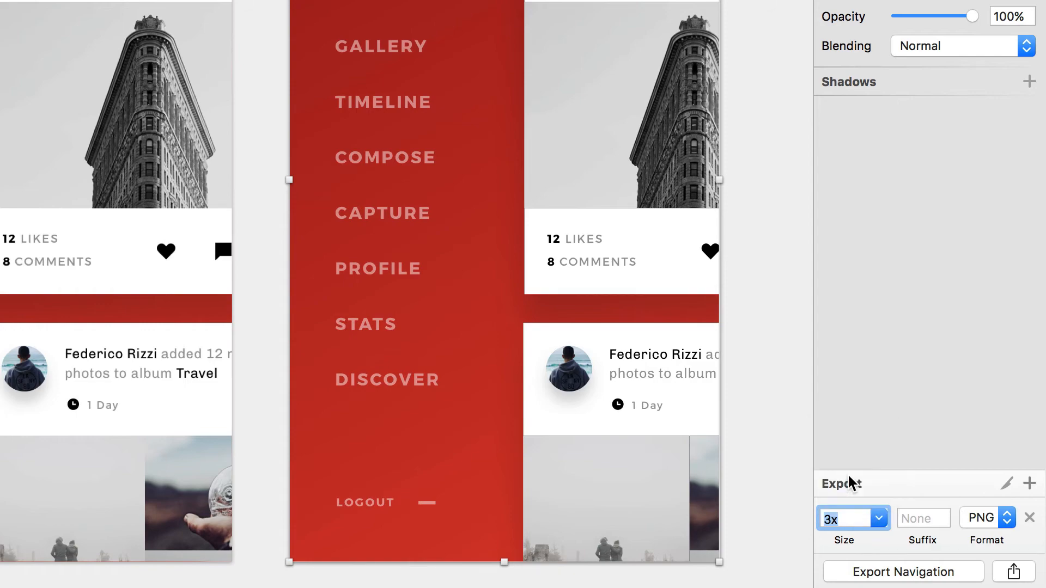
{"action": "left_click", "coordinate": [1006, 519]}
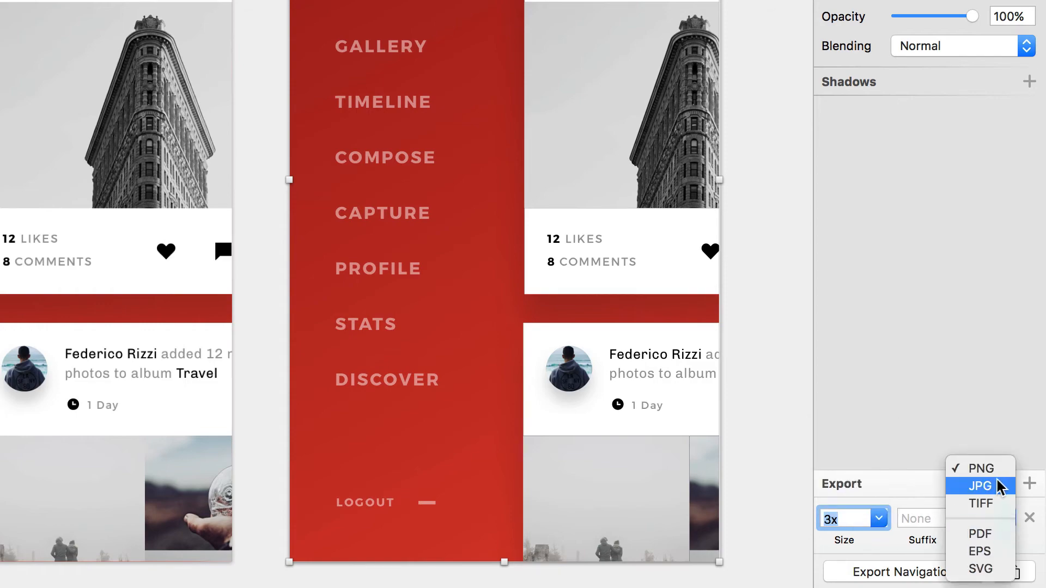
{"action": "left_click", "coordinate": [1004, 421]}
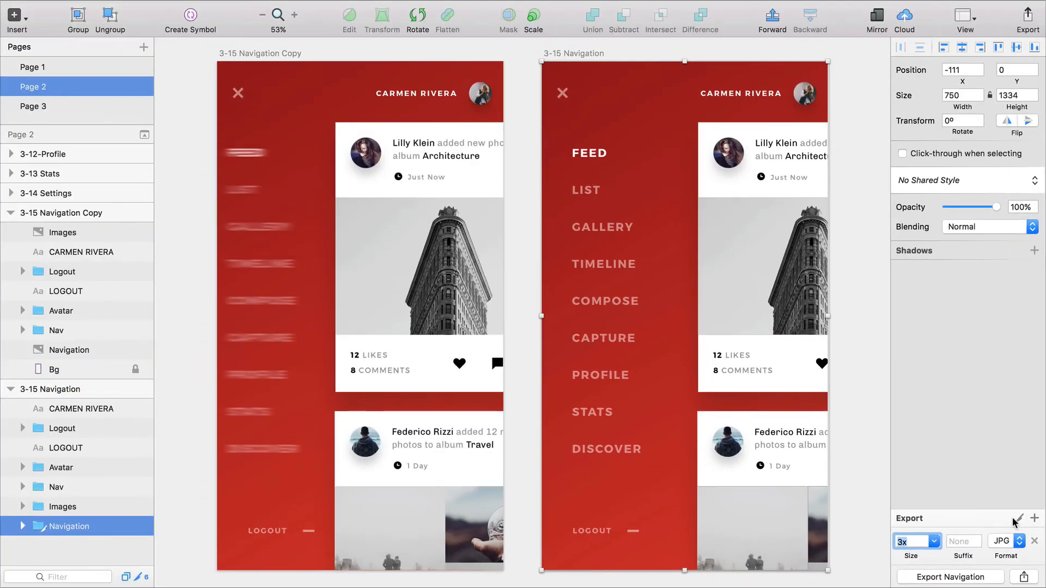